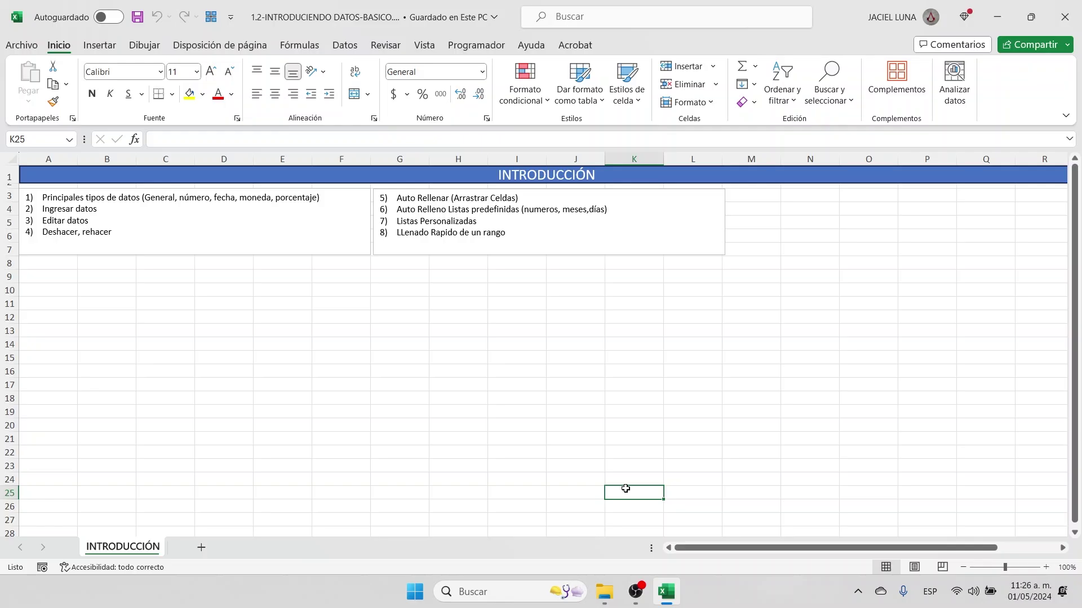
click(65, 303)
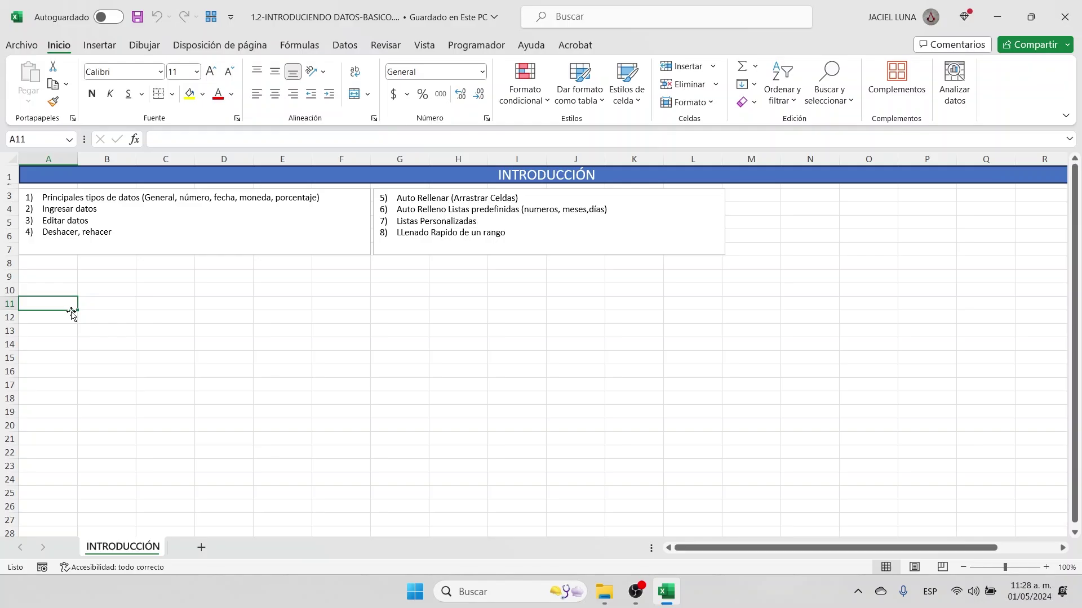
click(158, 303)
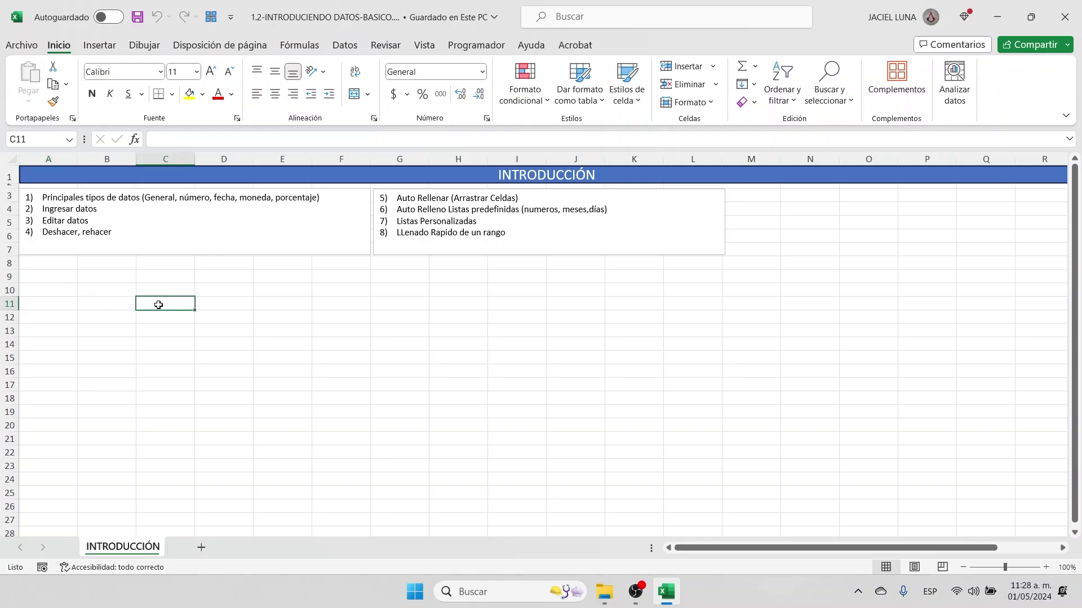
click(227, 303)
click(226, 280)
click(133, 307)
click(155, 354)
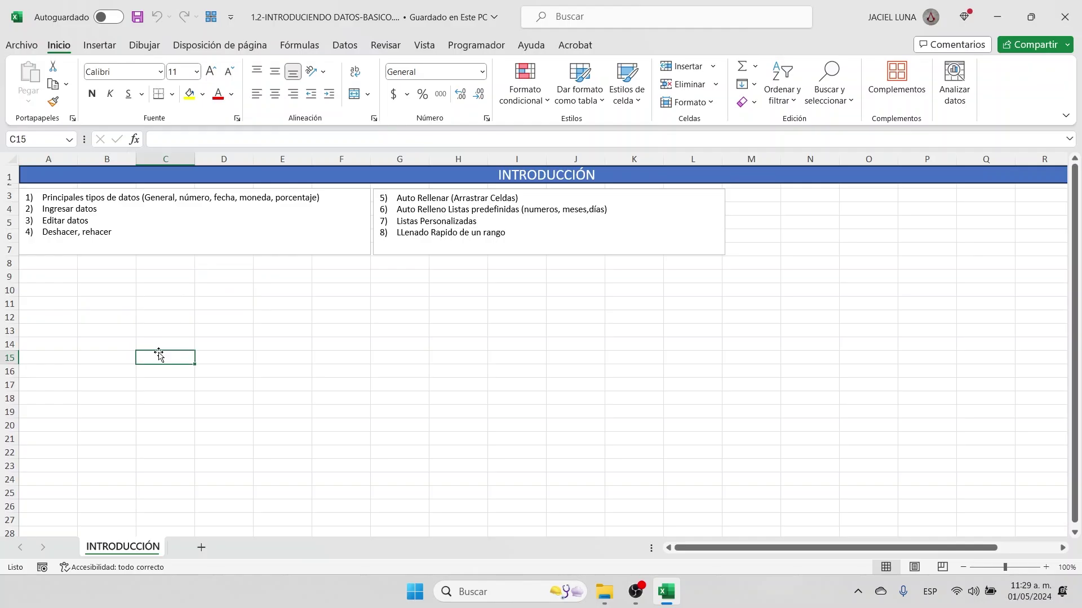
click(272, 356)
click(291, 289)
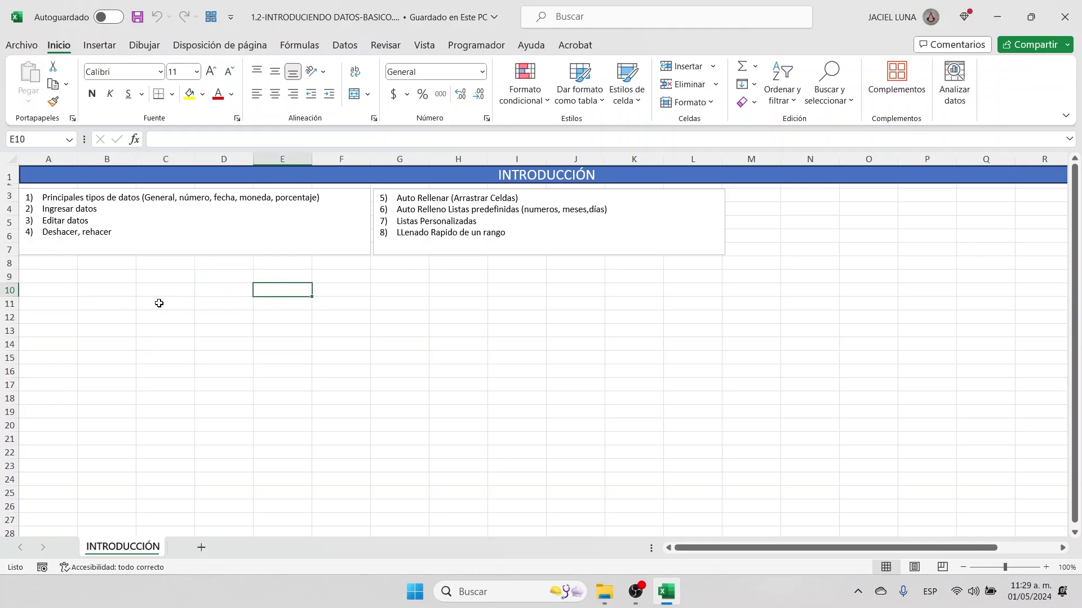
- Enter the text ABCDEFG in cell B11
click(127, 303)
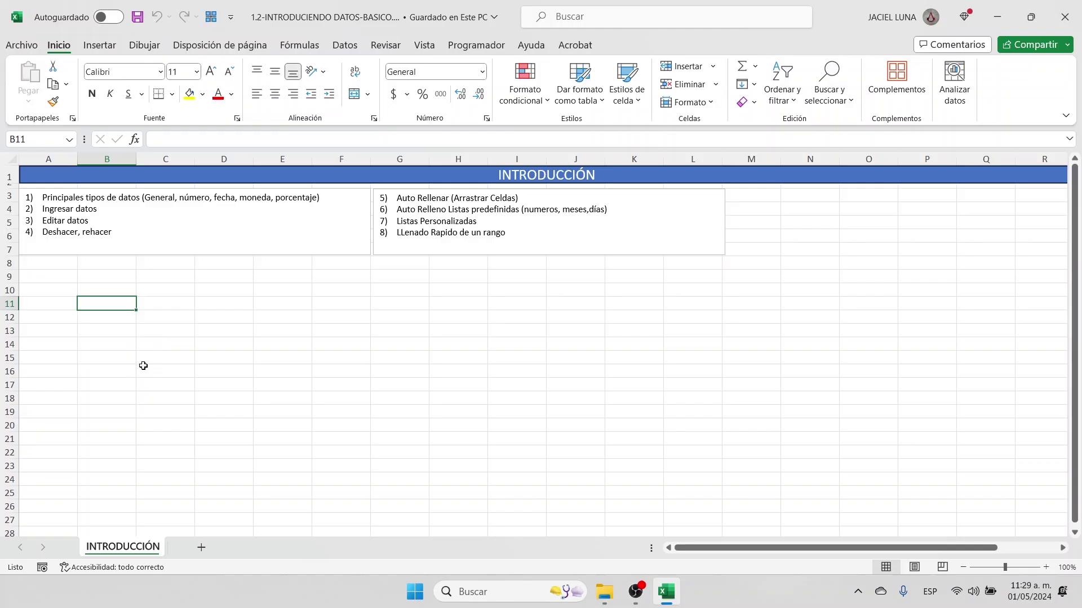
text(ABC)
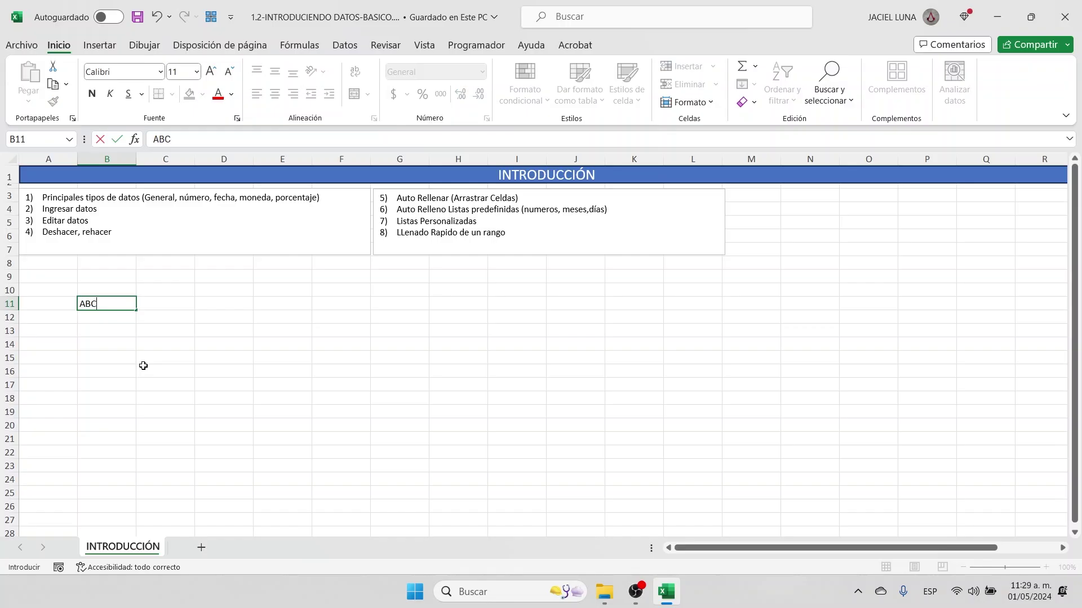
text(D)
text(EFG)
key(Return)
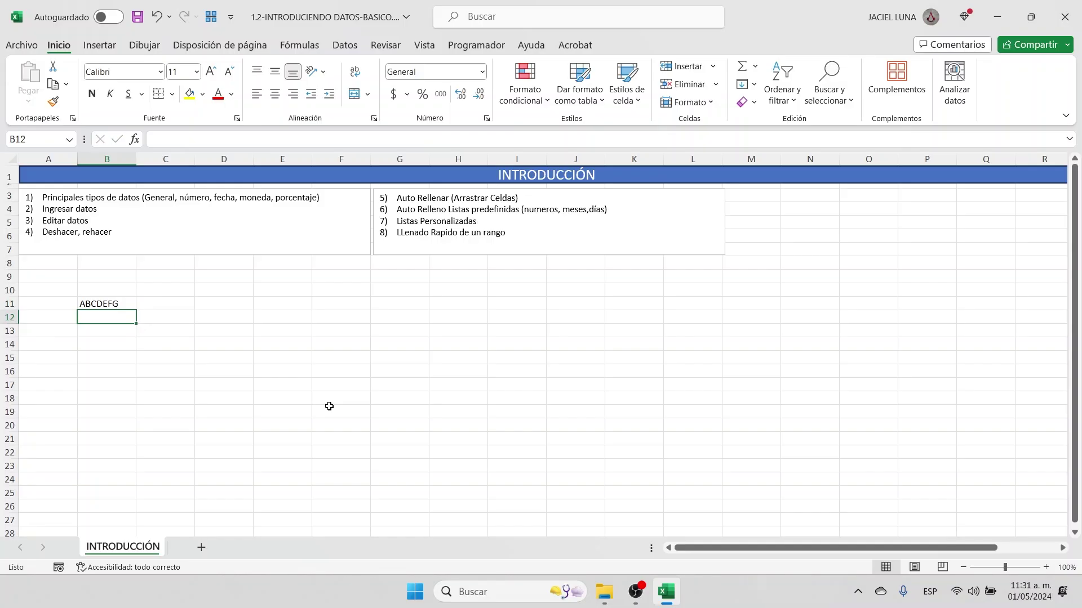
- Enter BDE in cell B12 below the first entry and replace it with Q
text(ABCD)
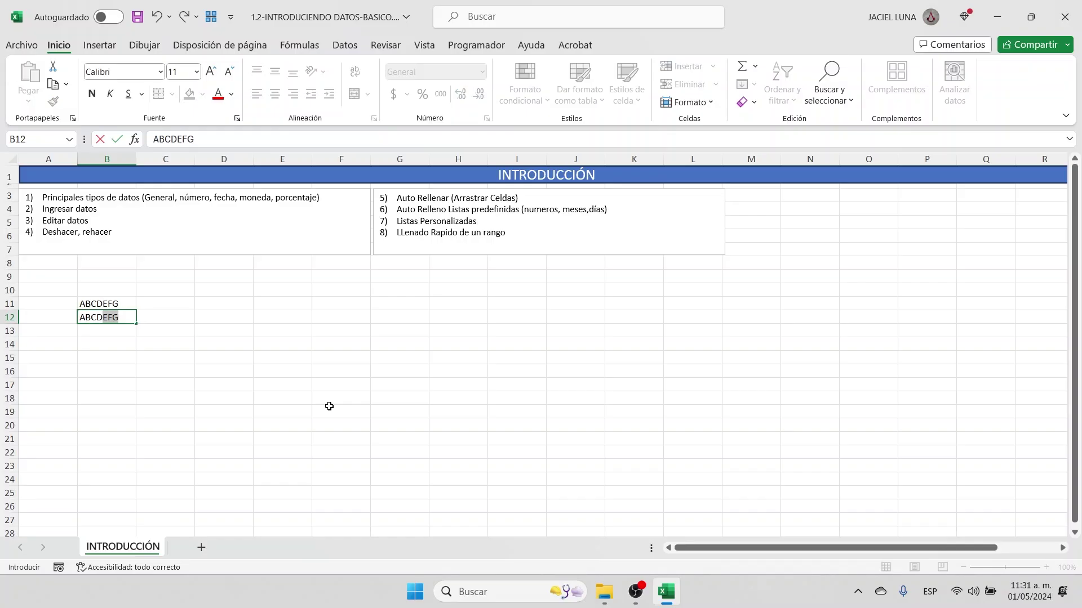
key(Escape)
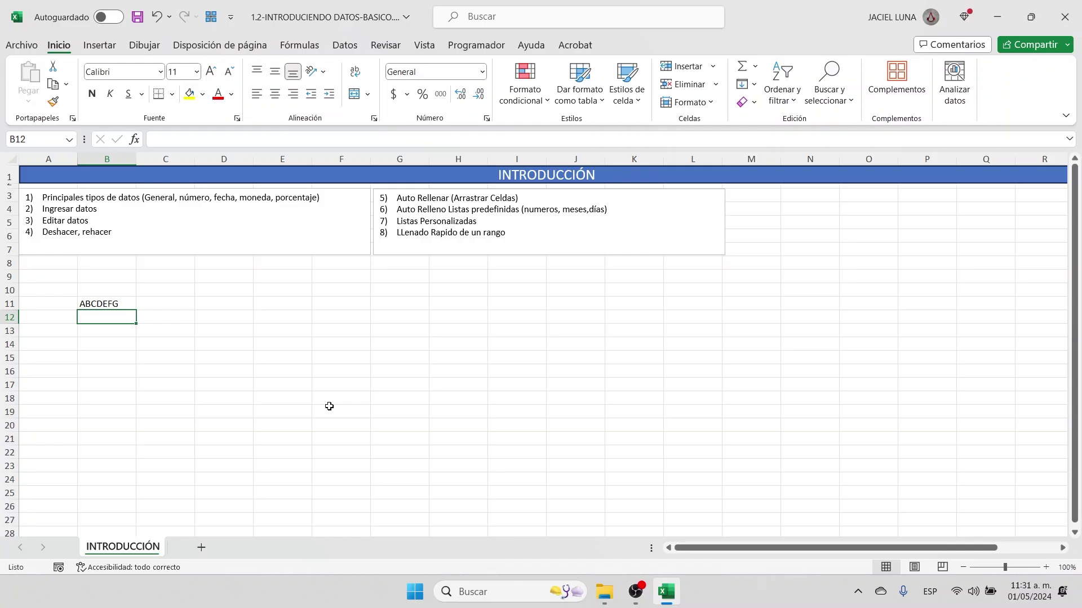
text(B)
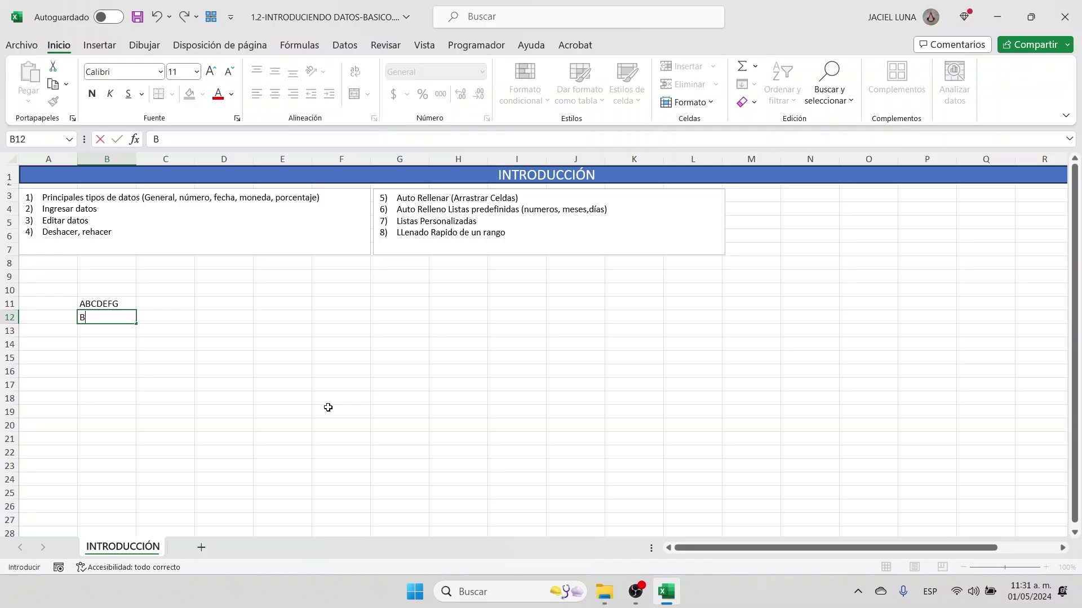
text(DE)
key(Tab)
key(Left)
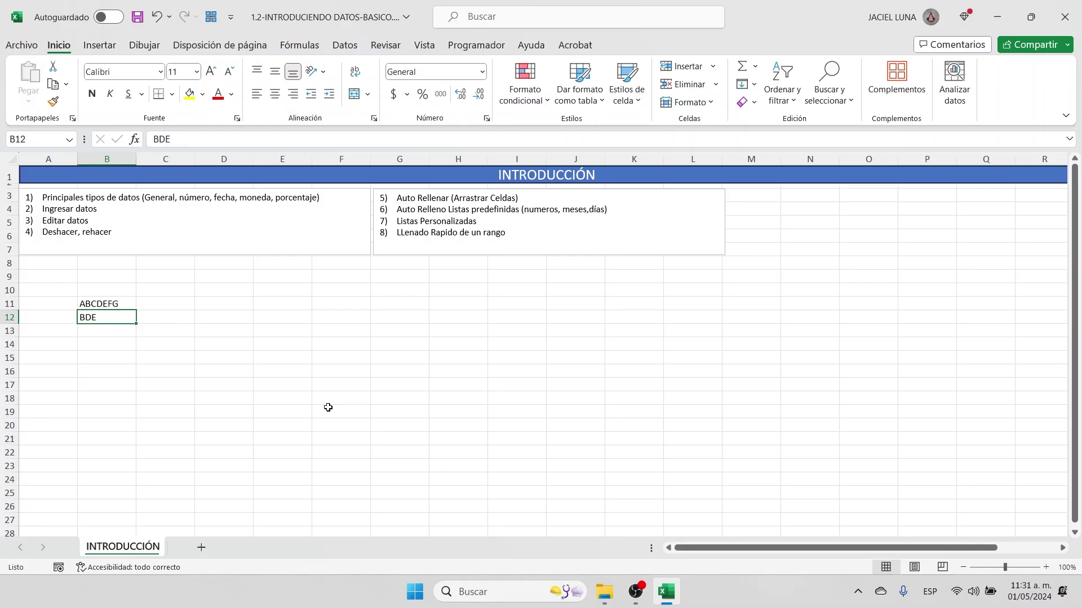
text(Q)
key(Left)
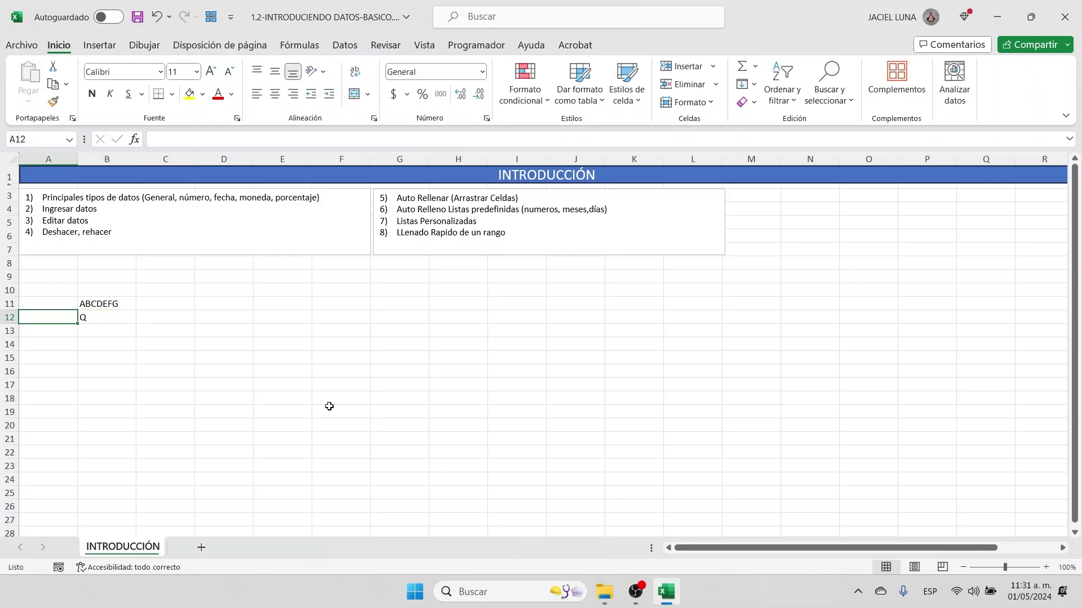
key(Right)
key(Left)
key(Right)
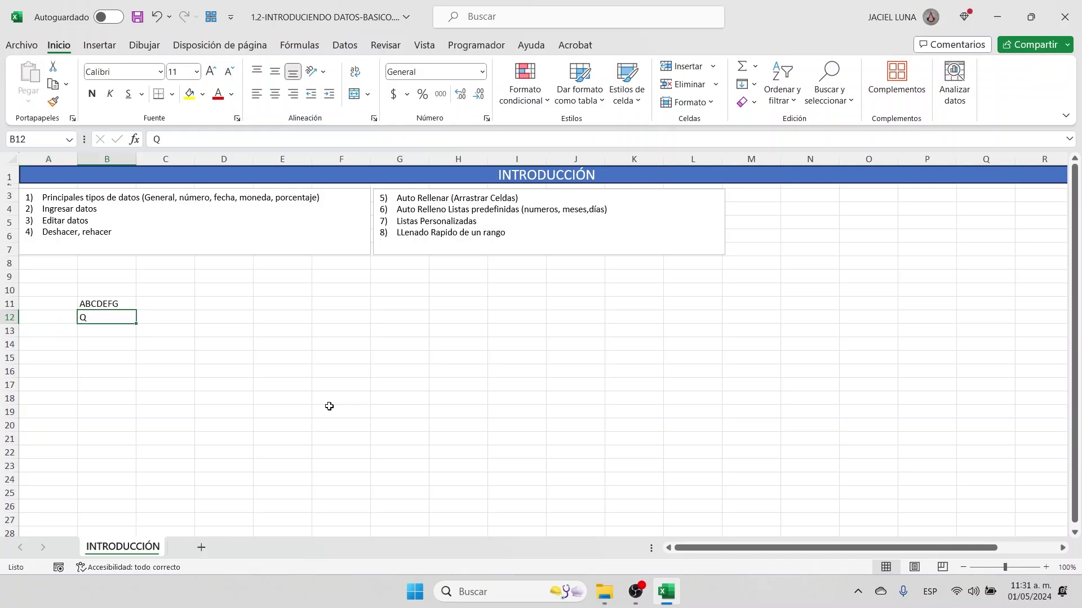
key(Left)
key(Right)
key(Down)
key(Up)
key(Right)
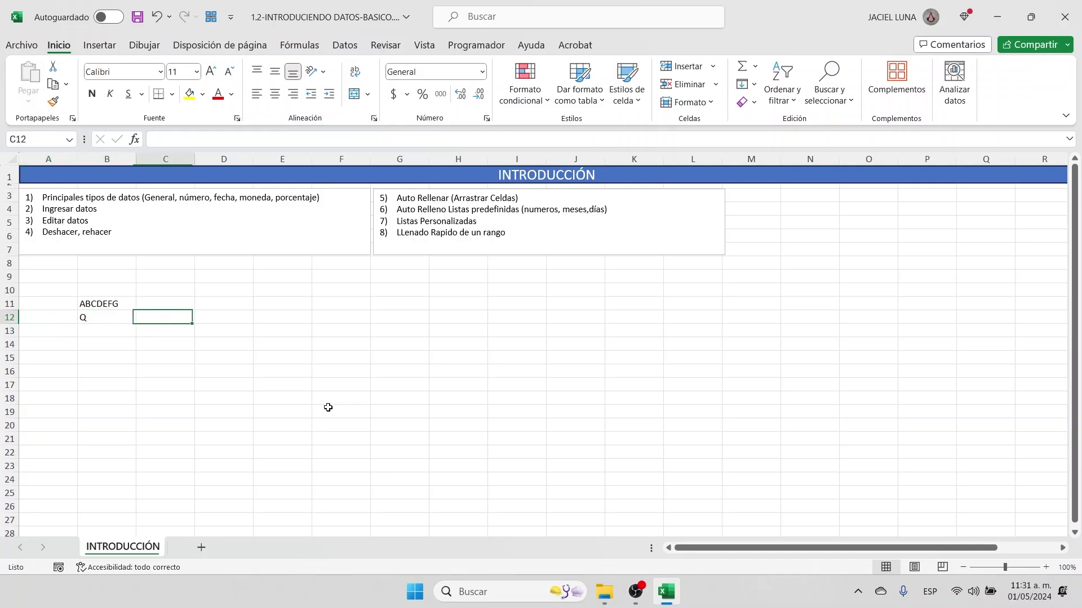
key(Left)
key(Right)
key(Left)
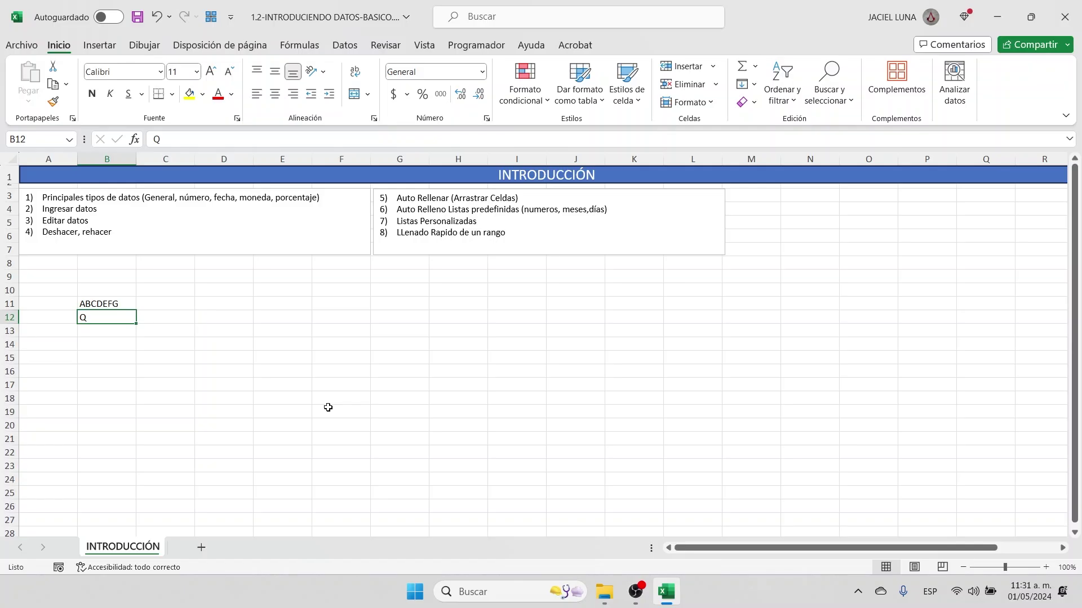
key(Down)
key(Down)
key(Up)
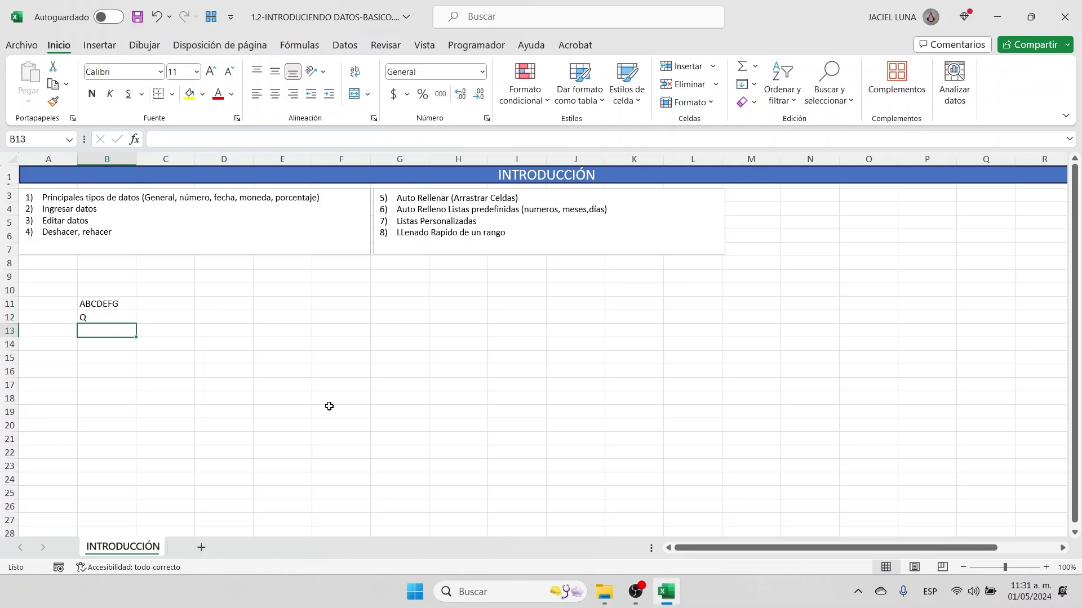
- Overwrite the content of cell B12 with P
key(Up)
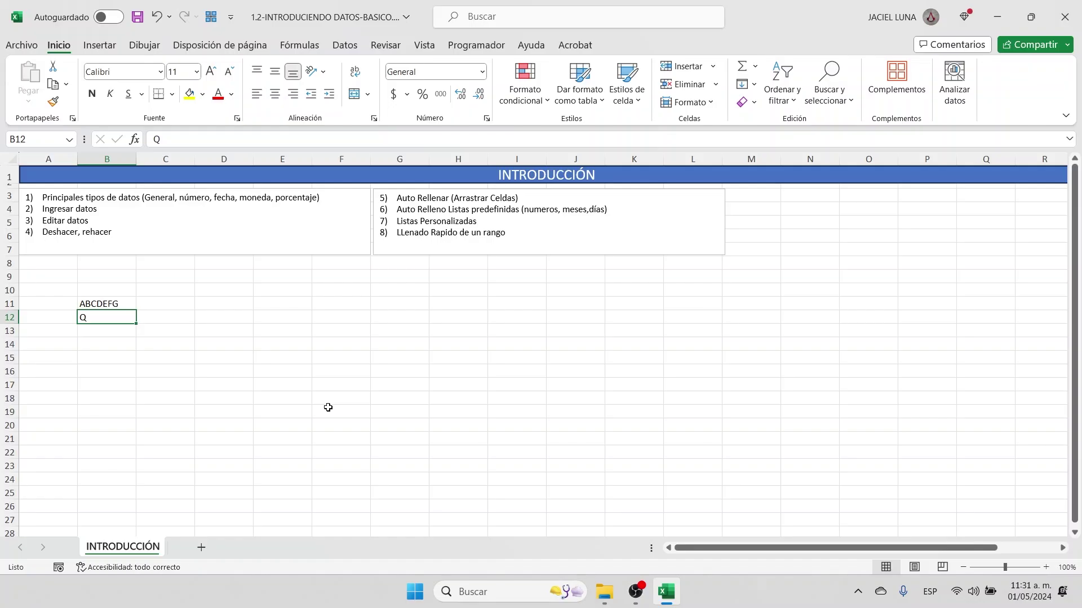
text(P)
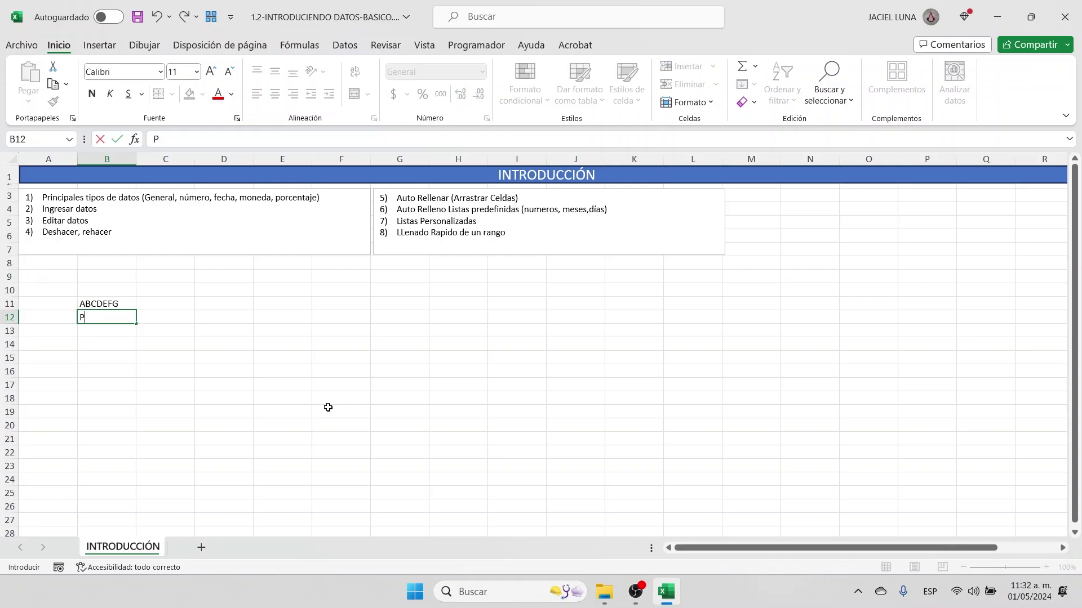
key(Up)
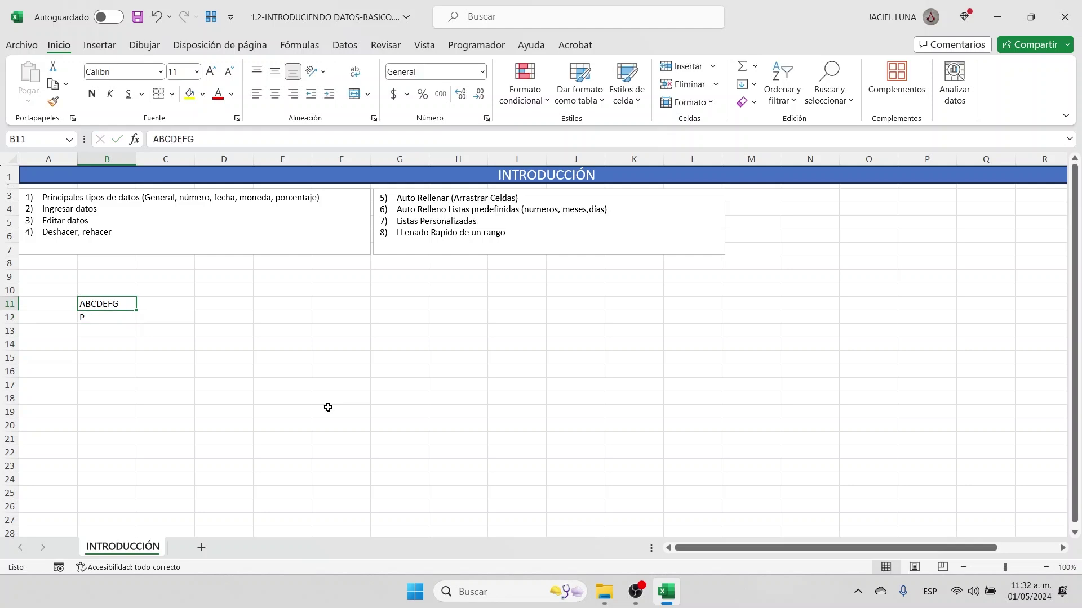
- Overwrite cell B11 with L and undo that replacement
text(L)
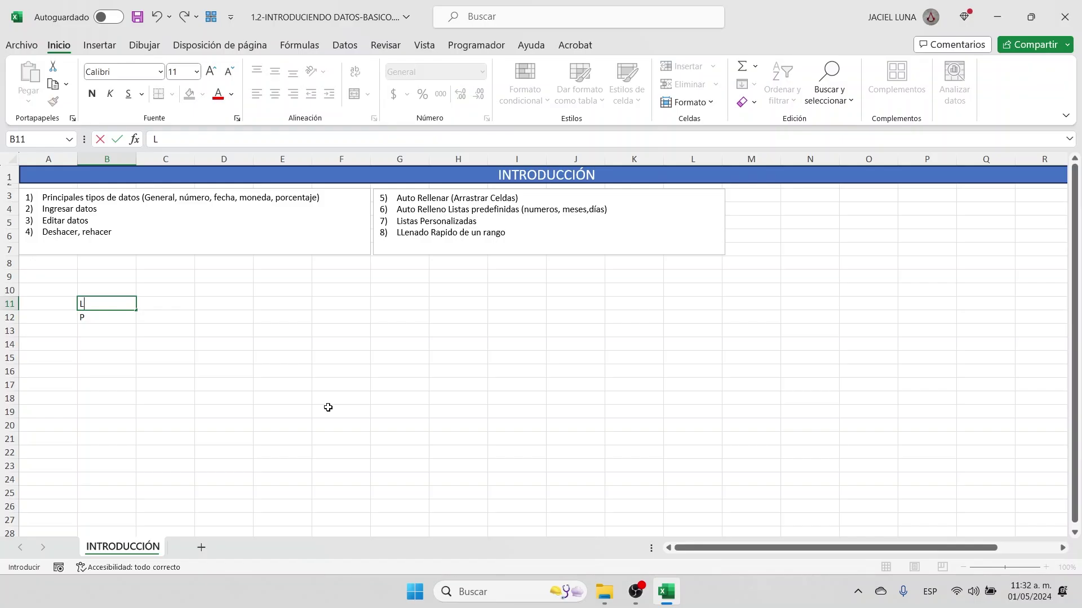
key(Return)
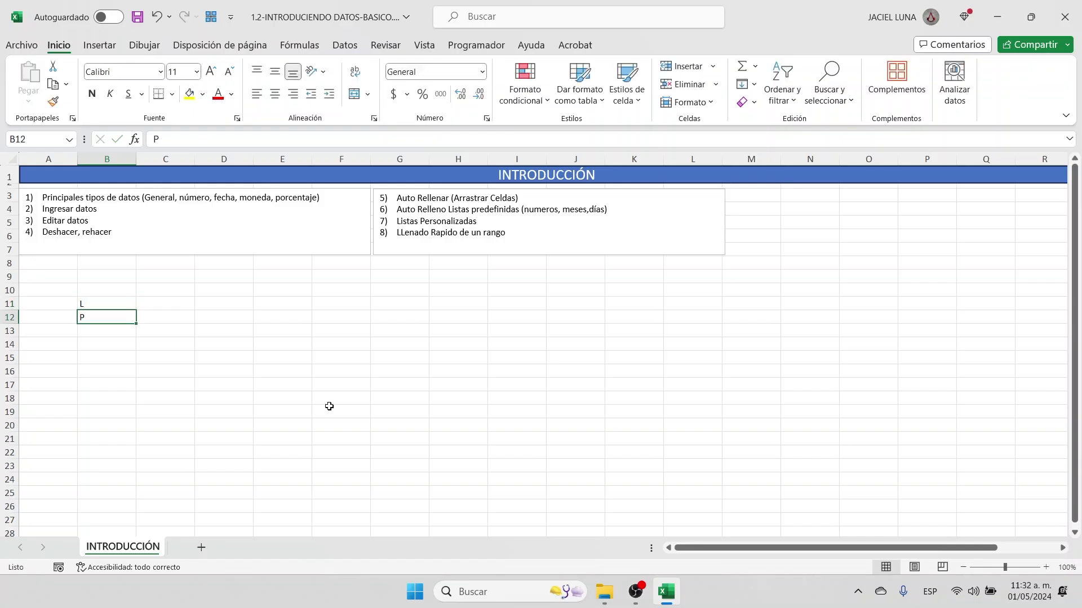
key(Up)
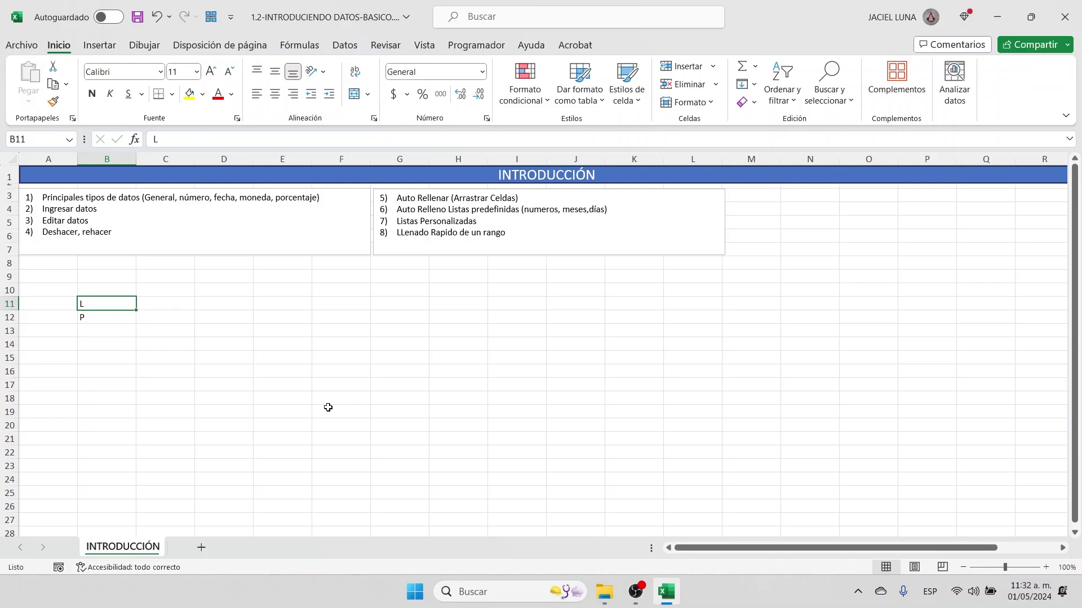
key(Left)
key(Right)
key(ctrl+z)
- Edit the existing text inside cell B11, changing D to E and F to R so it reads ABCEERG
double_click(104, 304)
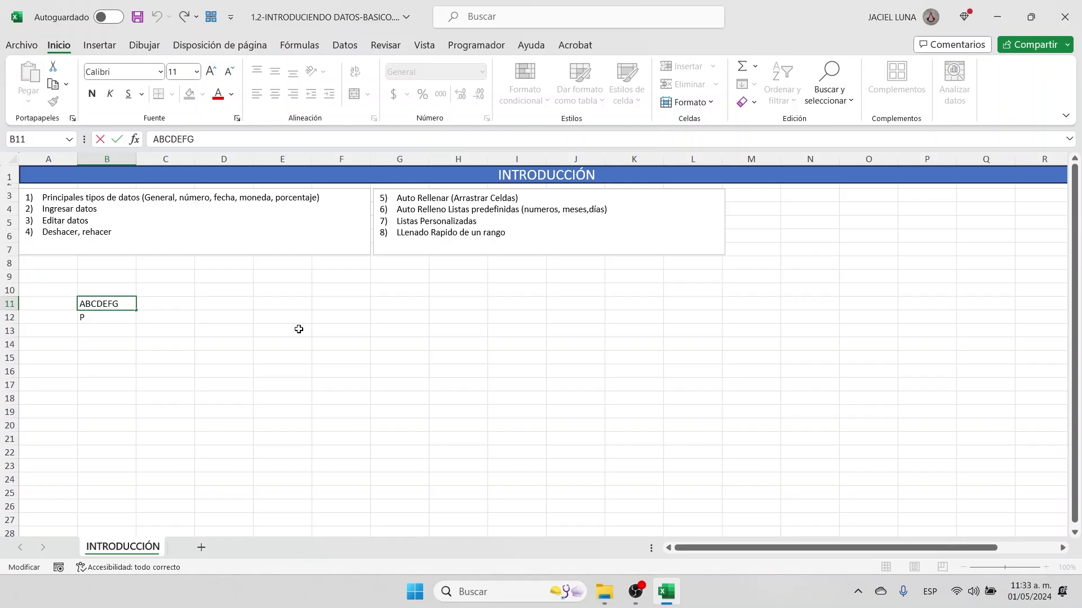
key(BackSpace)
text(E)
key(Left)
key(Left)
key(Right)
key(Right)
key(Right)
key(Right)
key(BackSpace)
text(R)
key(Return)
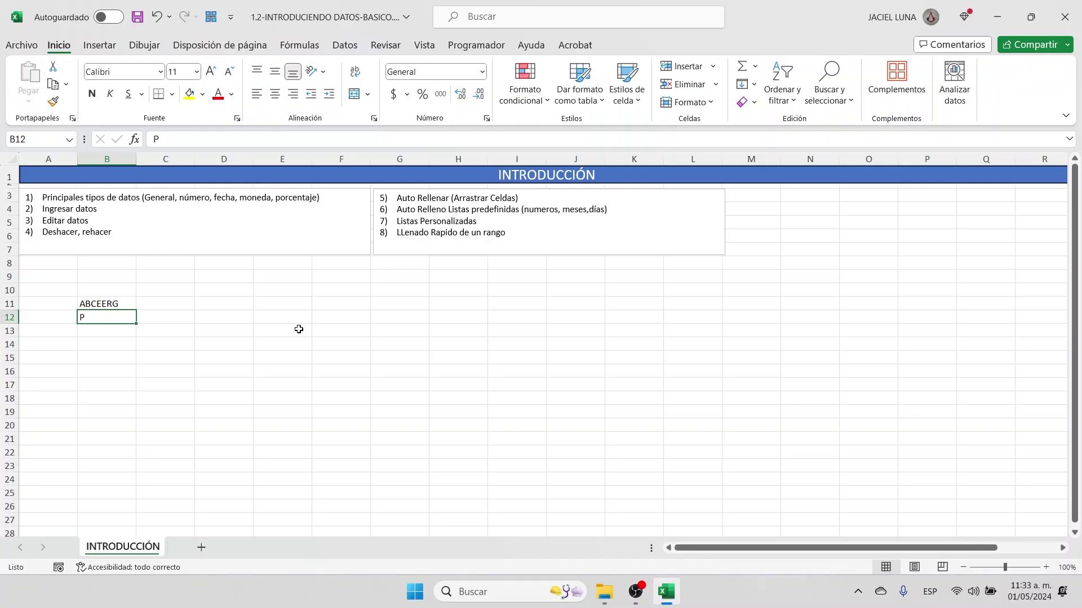
key(Return)
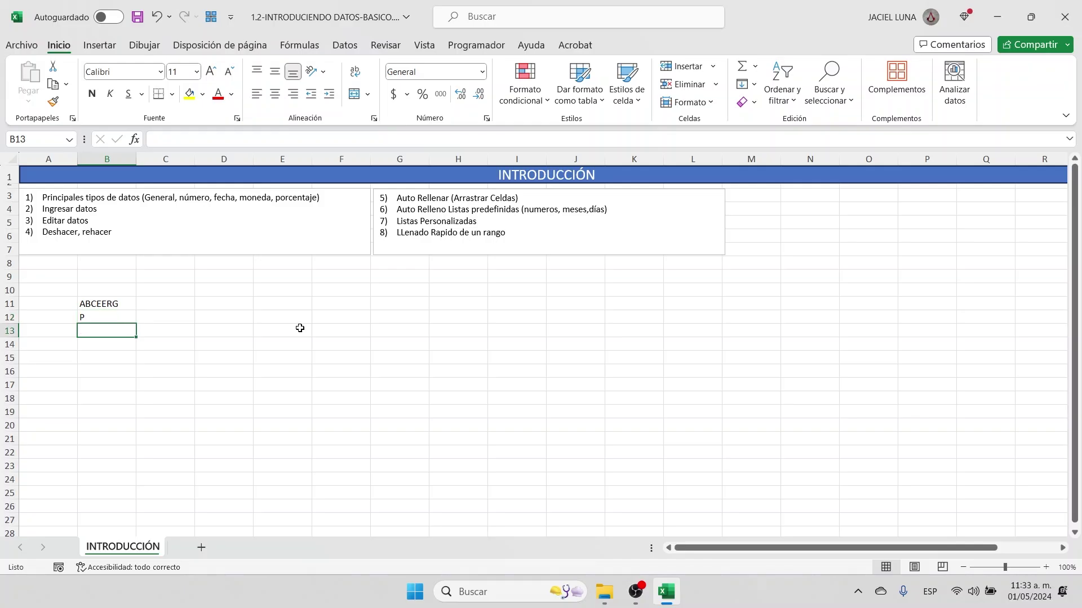
key(Up)
key(Up)
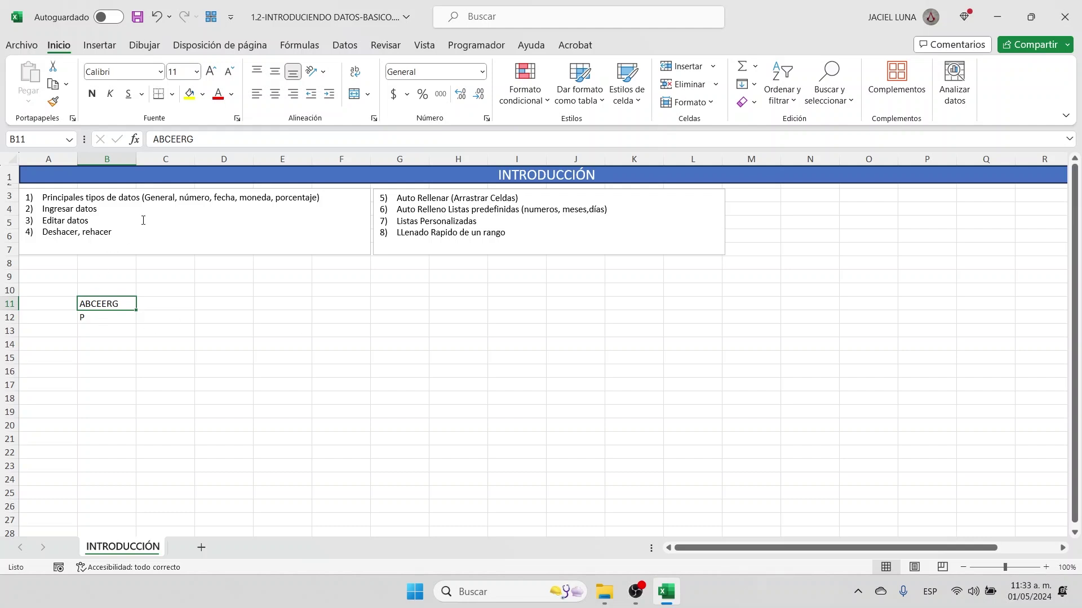
- Enter the letter E in cell B14
click(130, 341)
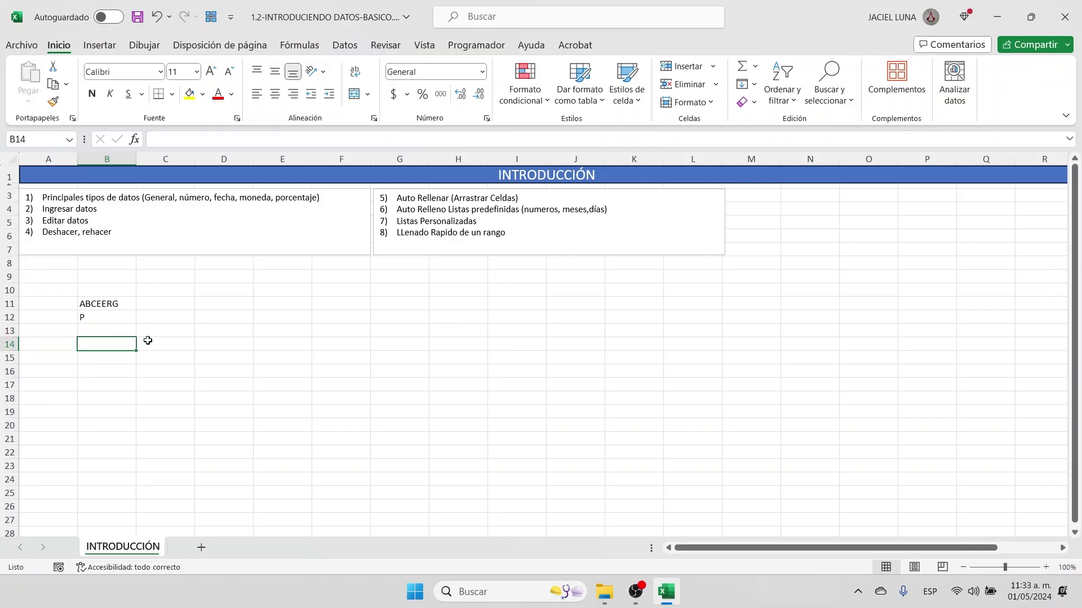
text(E)
key(Tab)
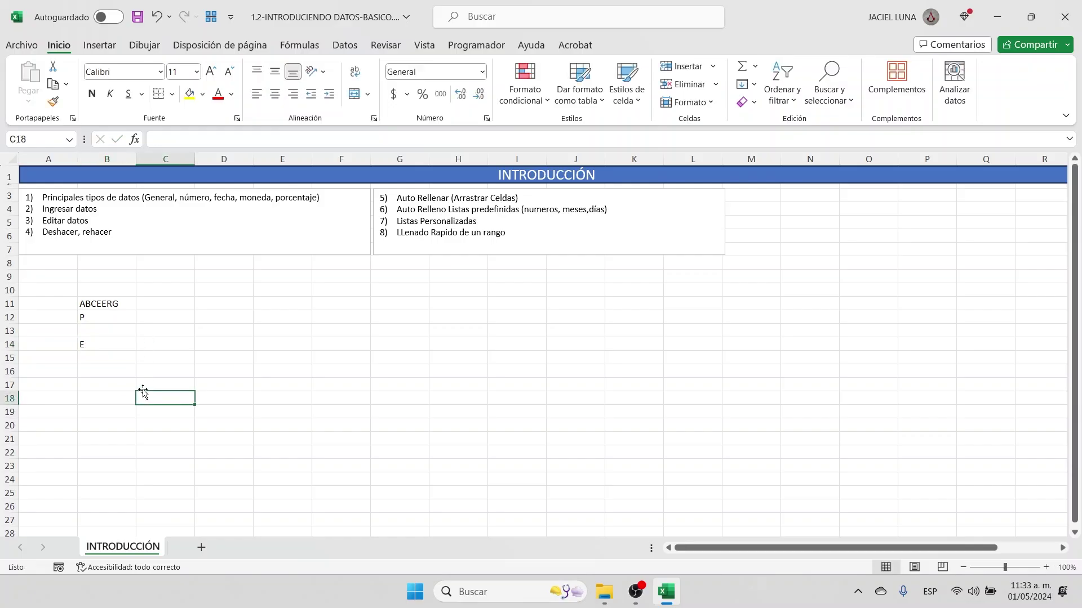
- Undo and redo the entry in cell B14 twice
click(101, 341)
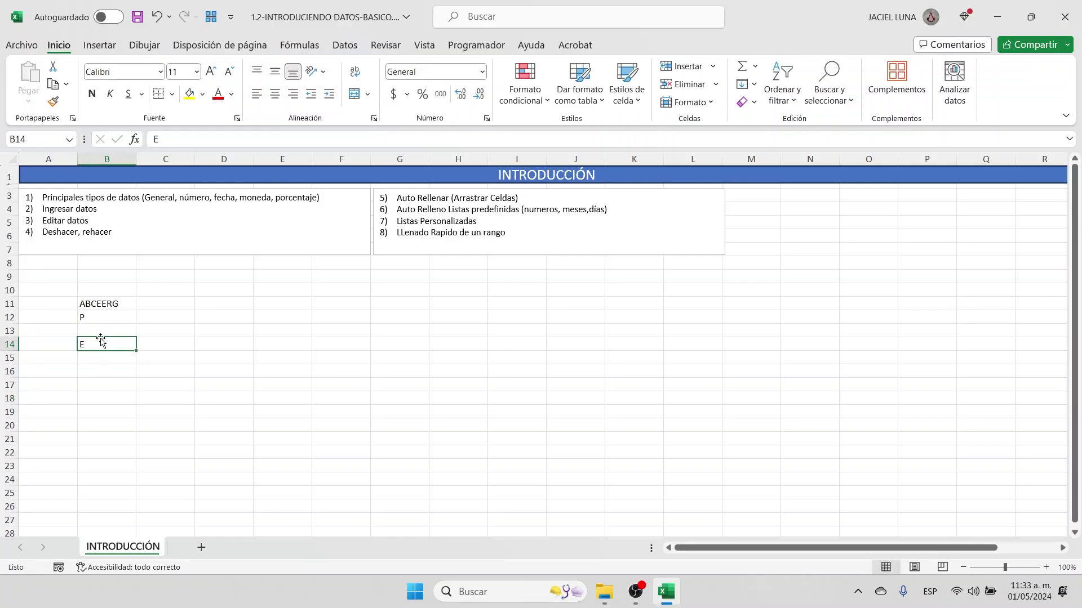
key(ctrl+z)
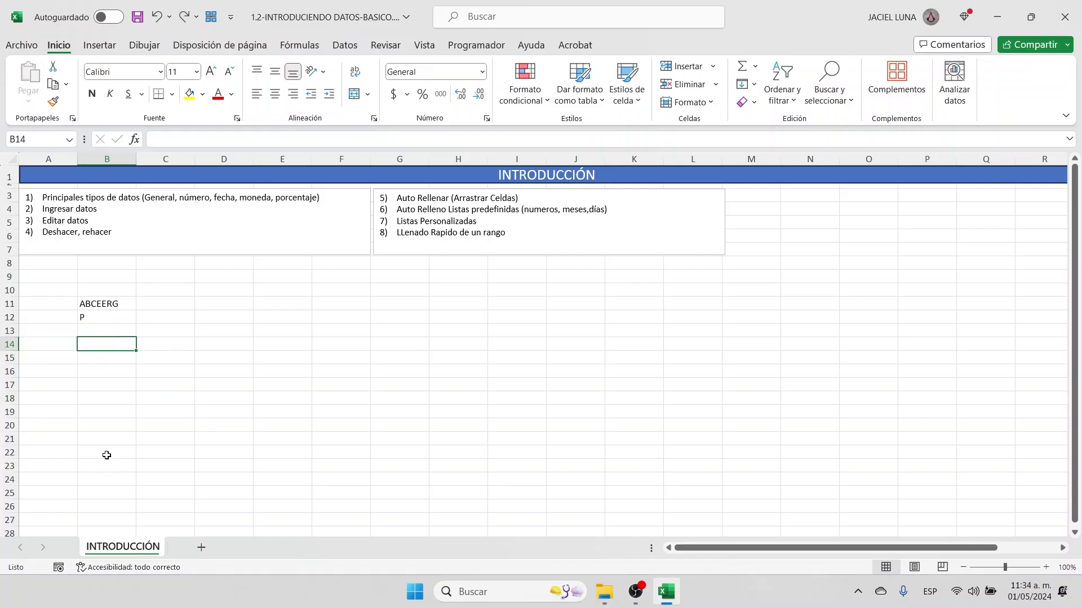
click(183, 20)
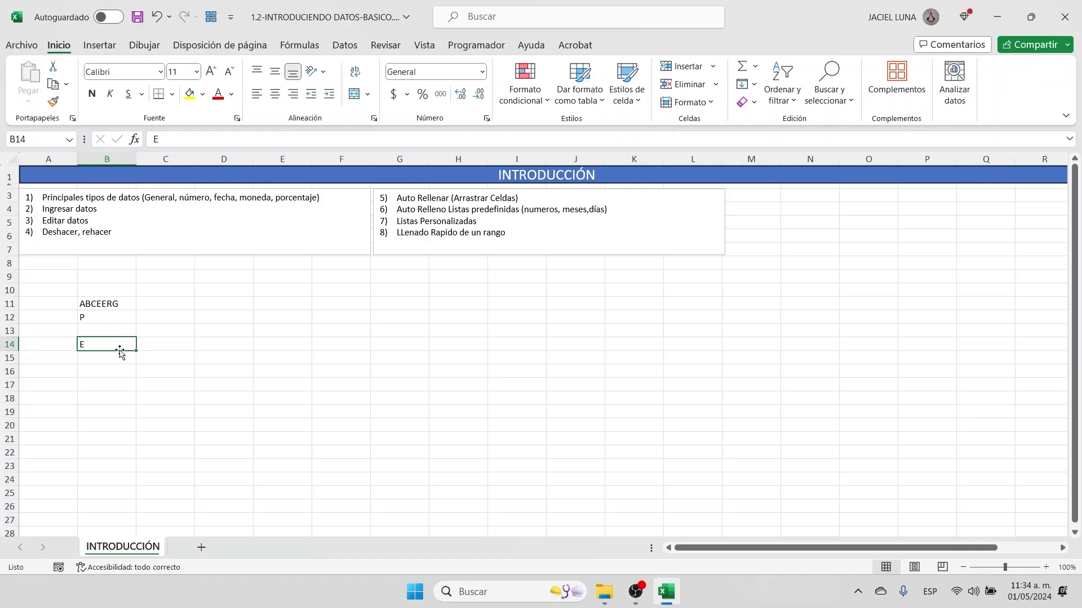
key(ctrl+z)
key(ctrl+y)
- Clear the contents of cells B11 to B14
drag(117, 307, 119, 353)
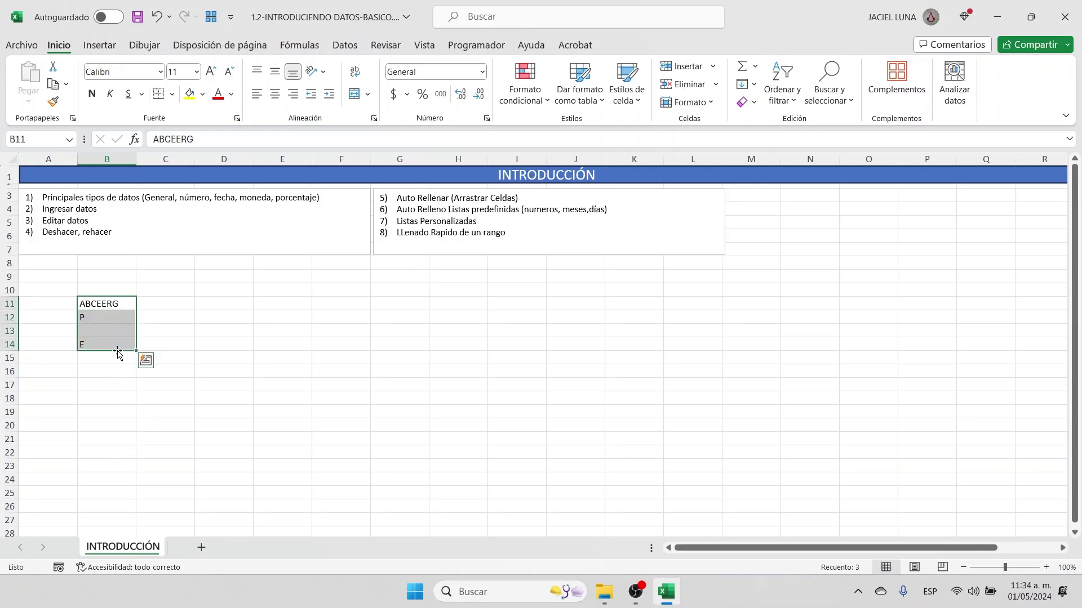
key(Delete)
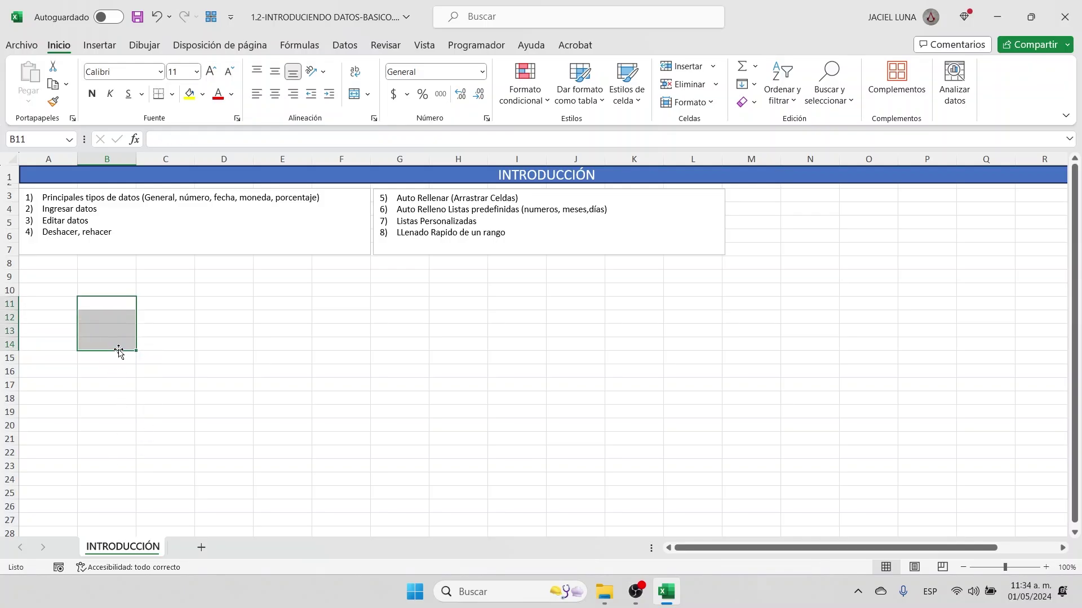
- Enter ABC in each of the cells B11, B12 and B13, reusing the suggested text in the last two
key(Right)
key(Left)
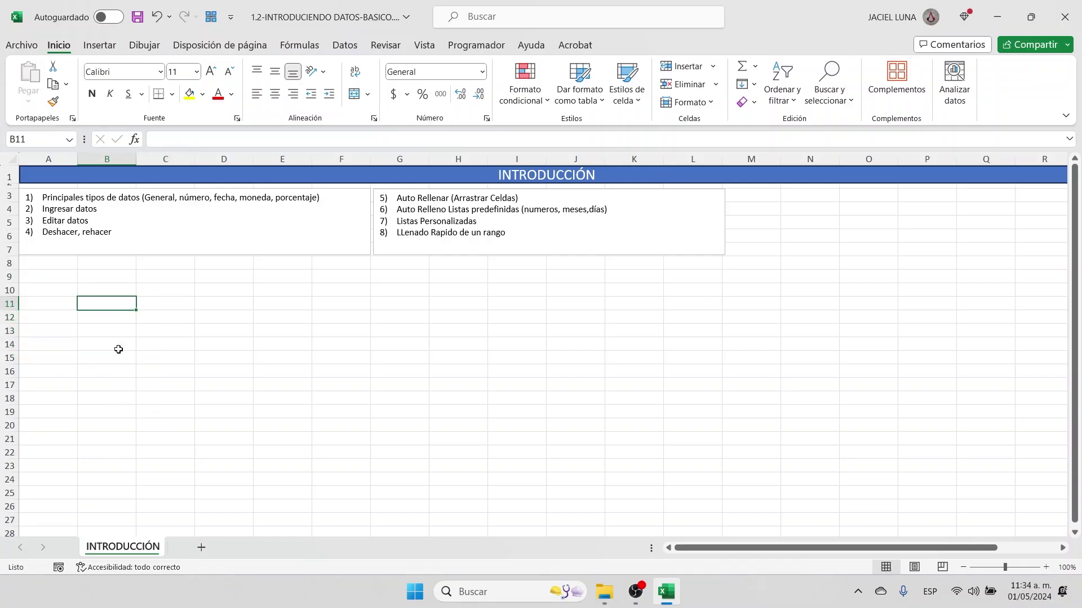
text(ABC)
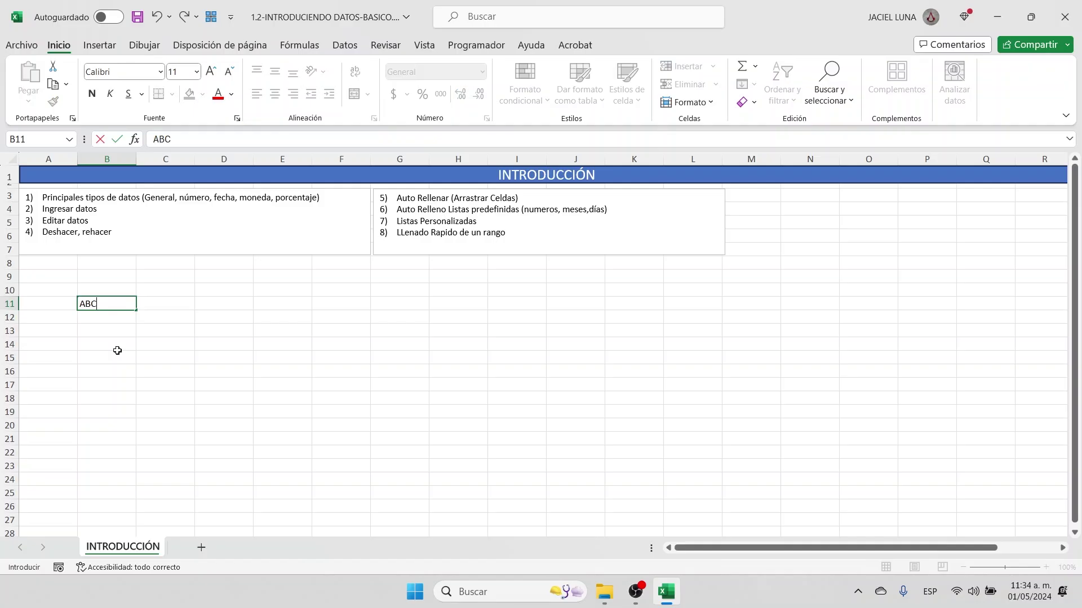
key(Return)
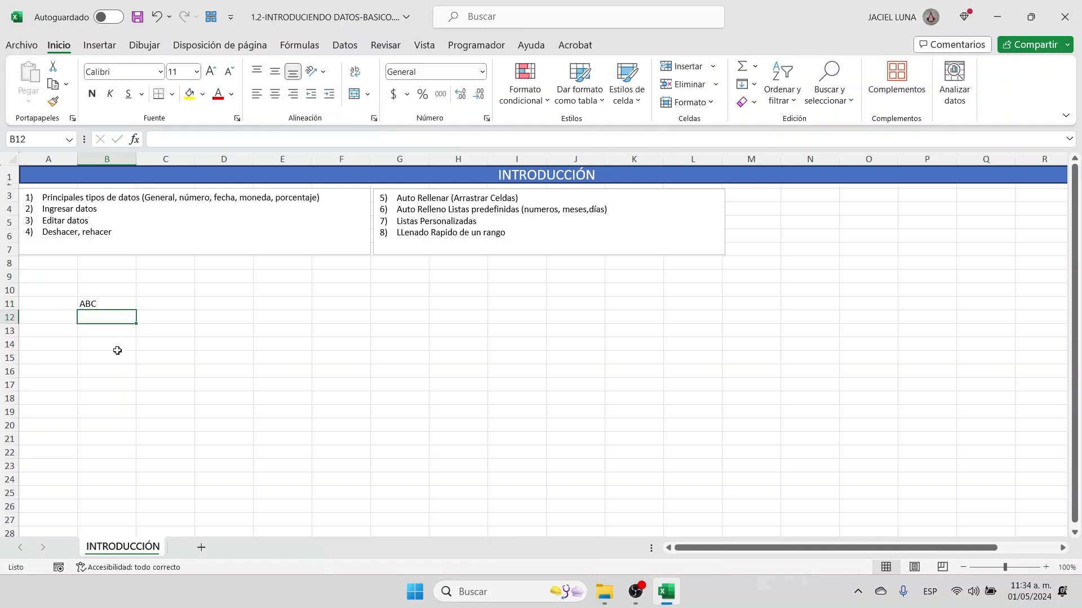
text(A)
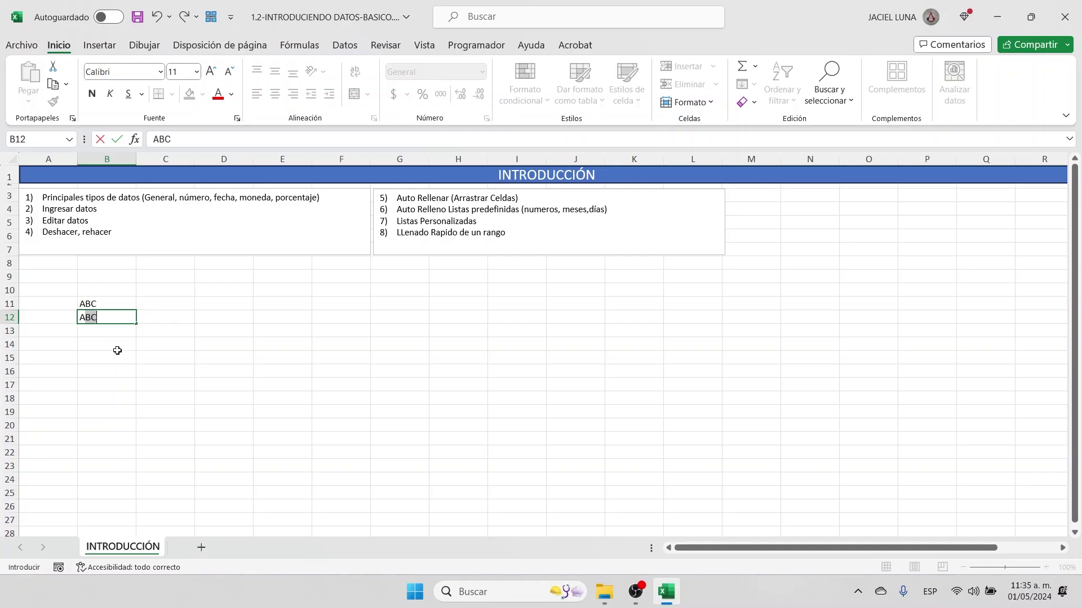
key(Return)
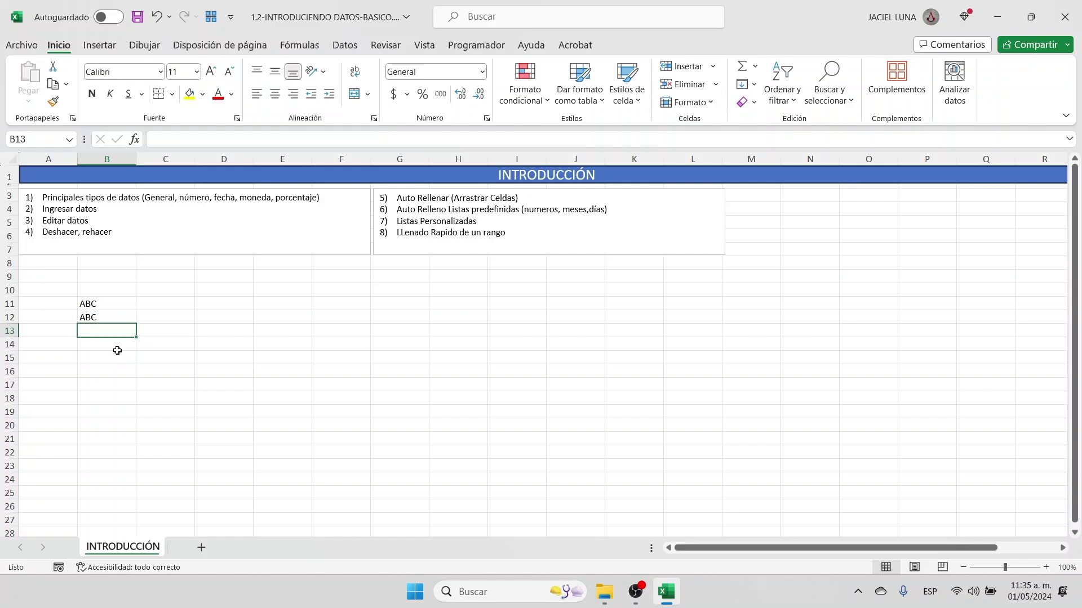
text(ABC)
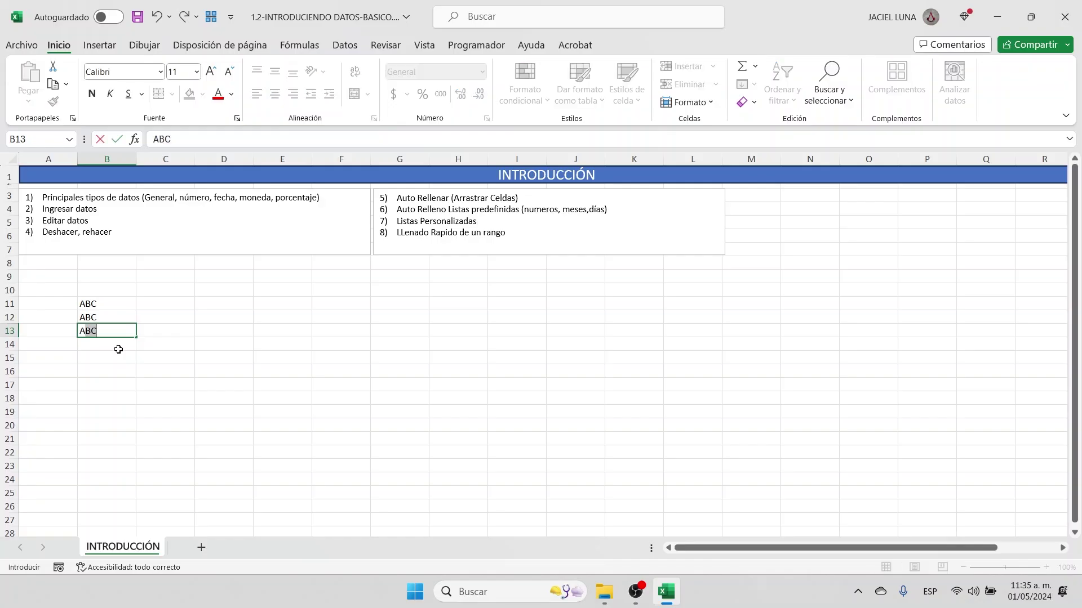
key(Return)
- Enter sample first names in cells C11 and C12, and repeat the first one in C13
key(Right)
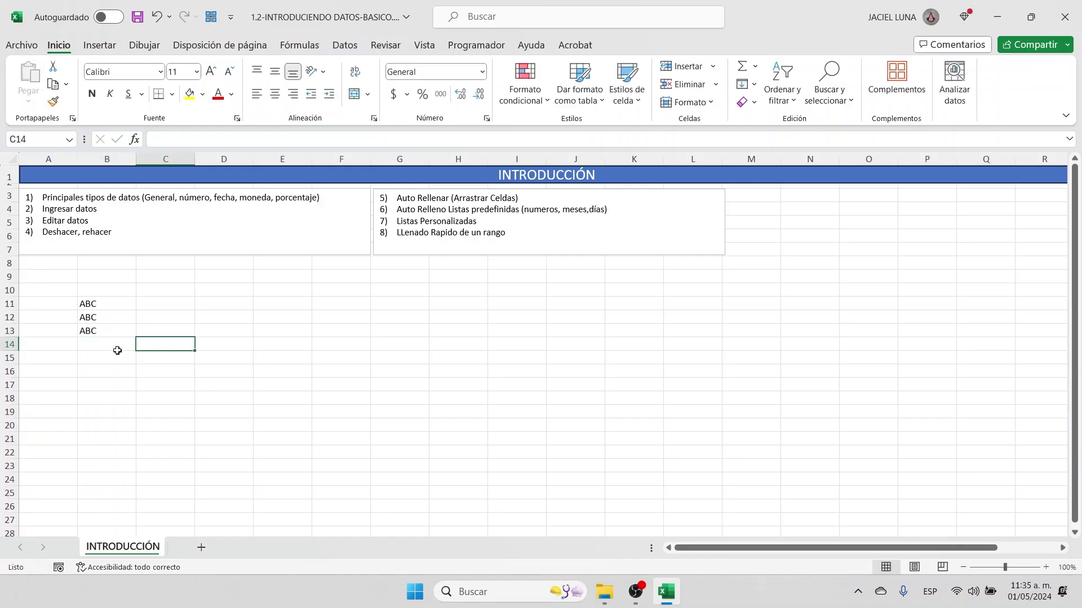
key(Up)
key(Up)
key(Up)
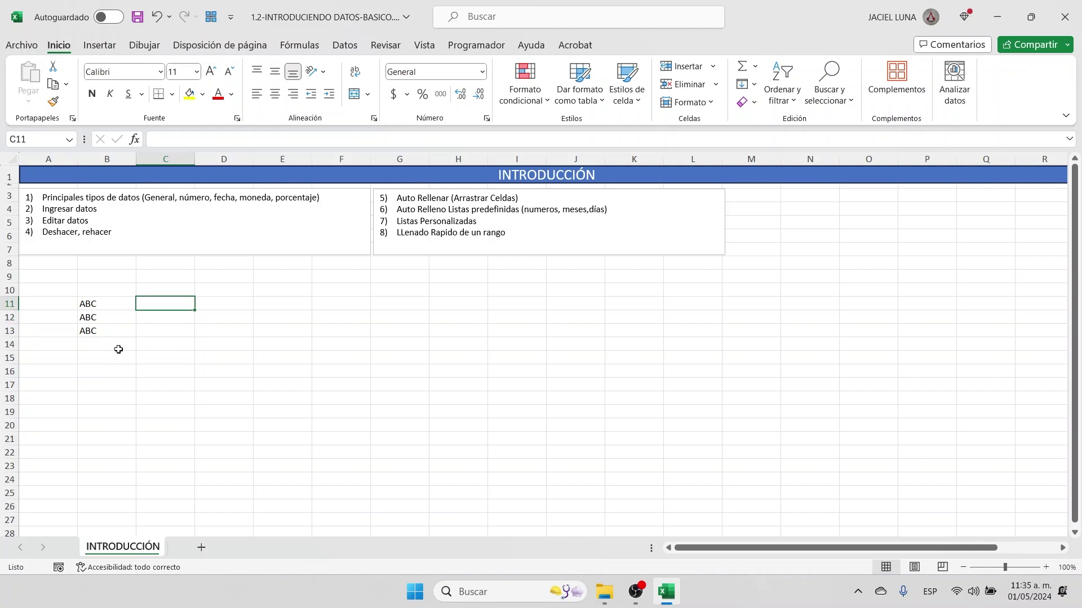
text(CARLOS)
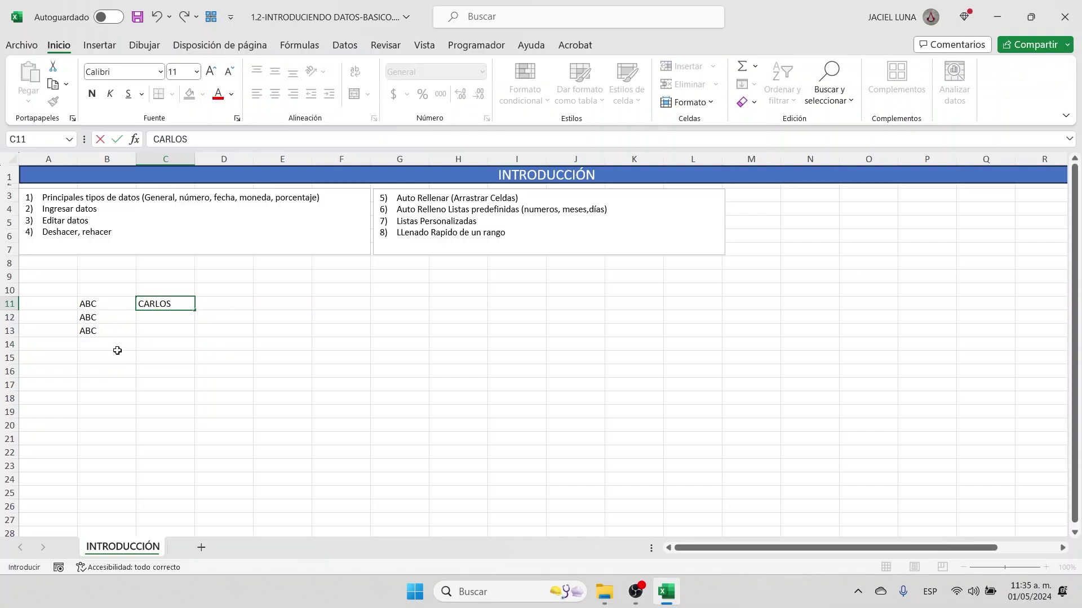
key(Return)
text(PEDRO)
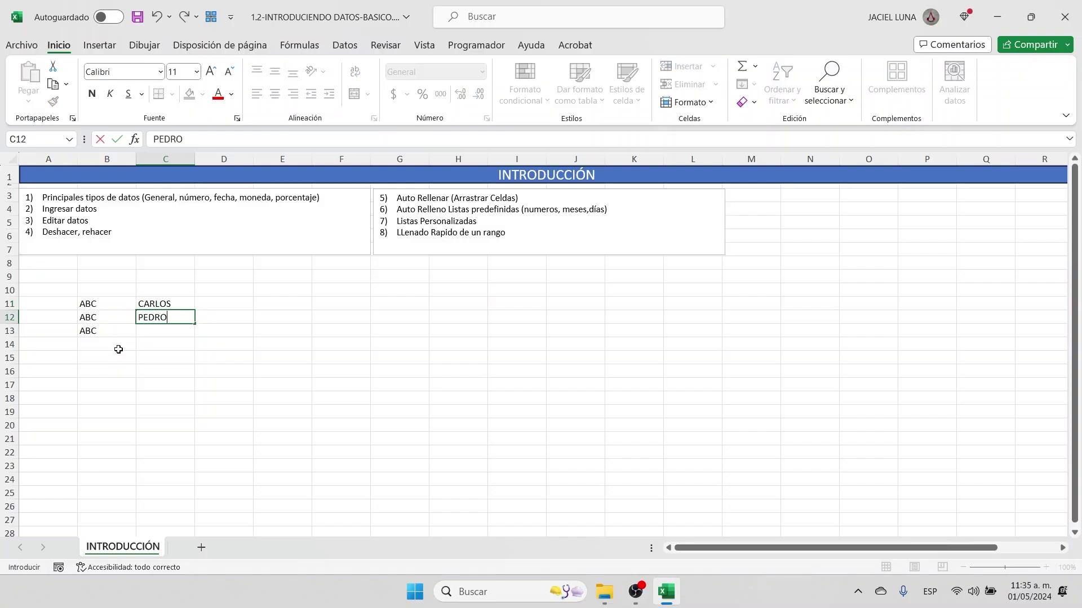
key(Return)
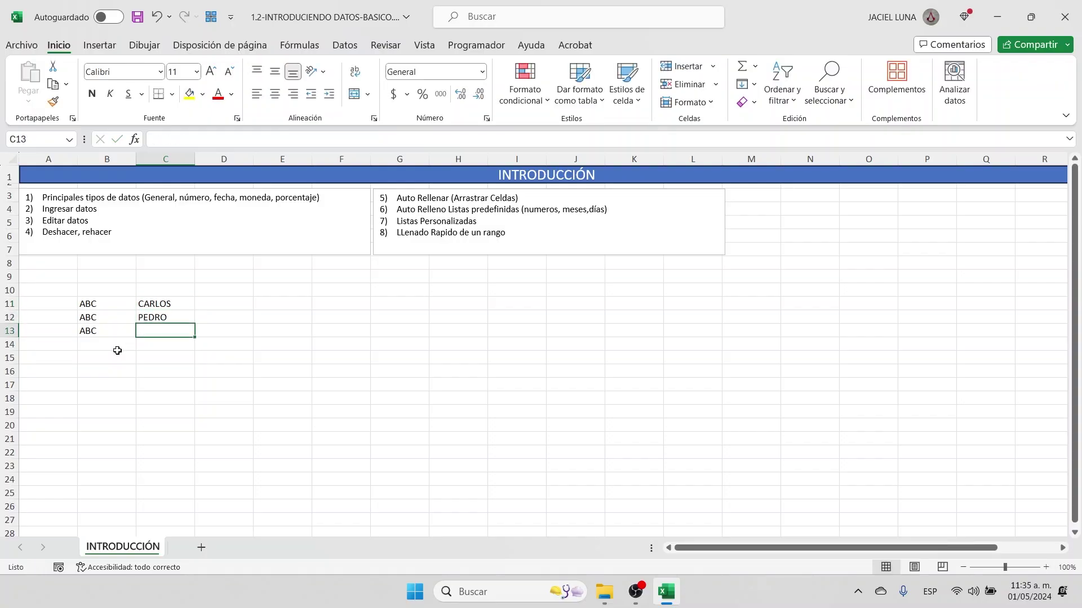
text(CARLOS)
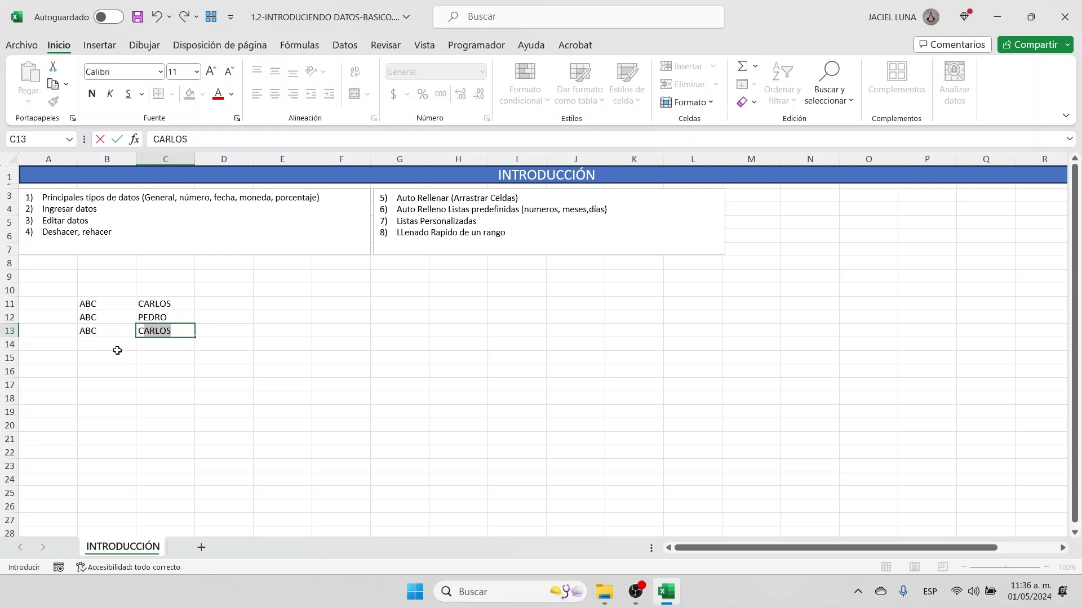
key(Return)
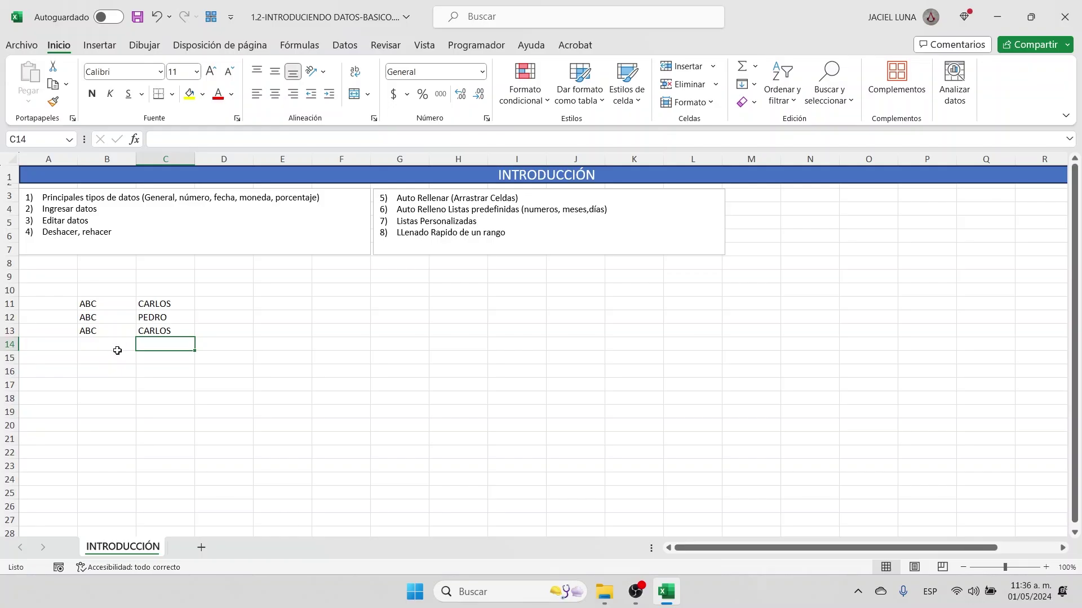
- Enter a different first name with the same initial in cell C14, overriding the autocomplete suggestion
text(C)
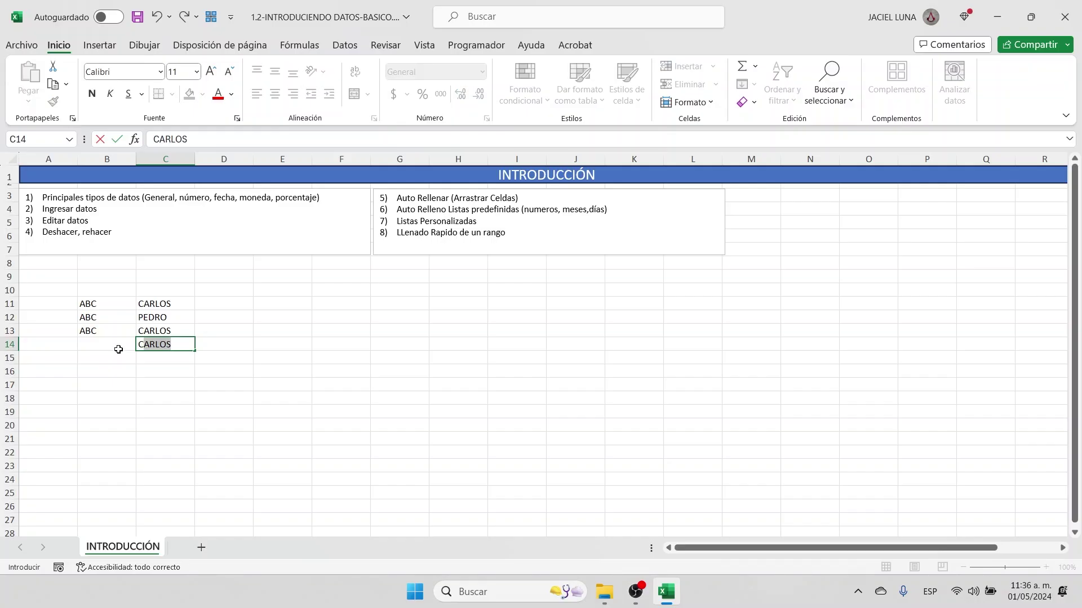
text(ARLA)
key(BackSpace)
text(LA)
key(Return)
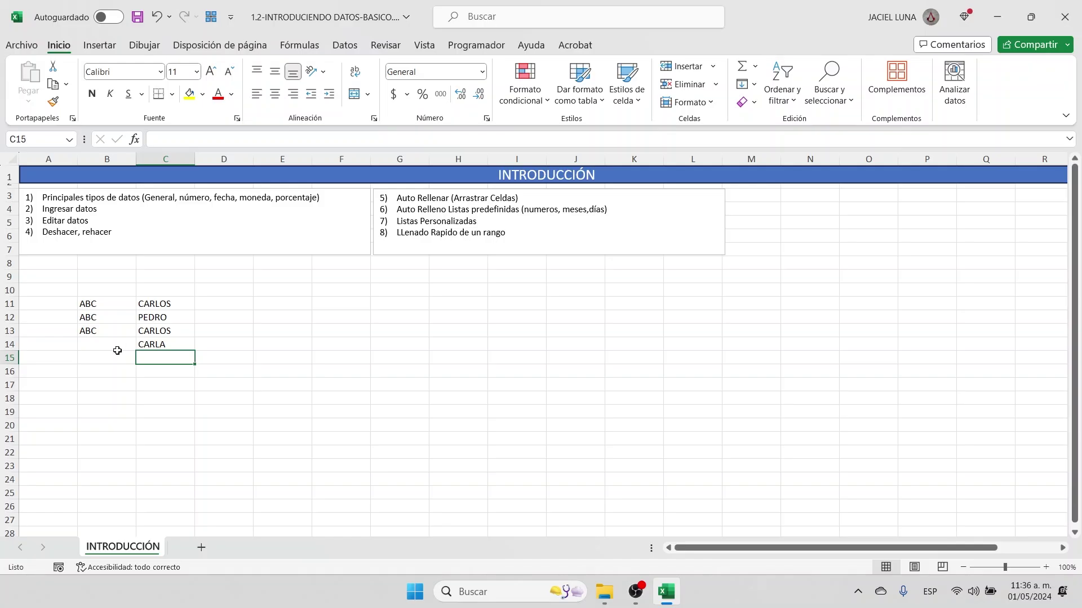
- Enter the numbers 1, 2, 3 and 4 in cells E11 to E14
click(264, 307)
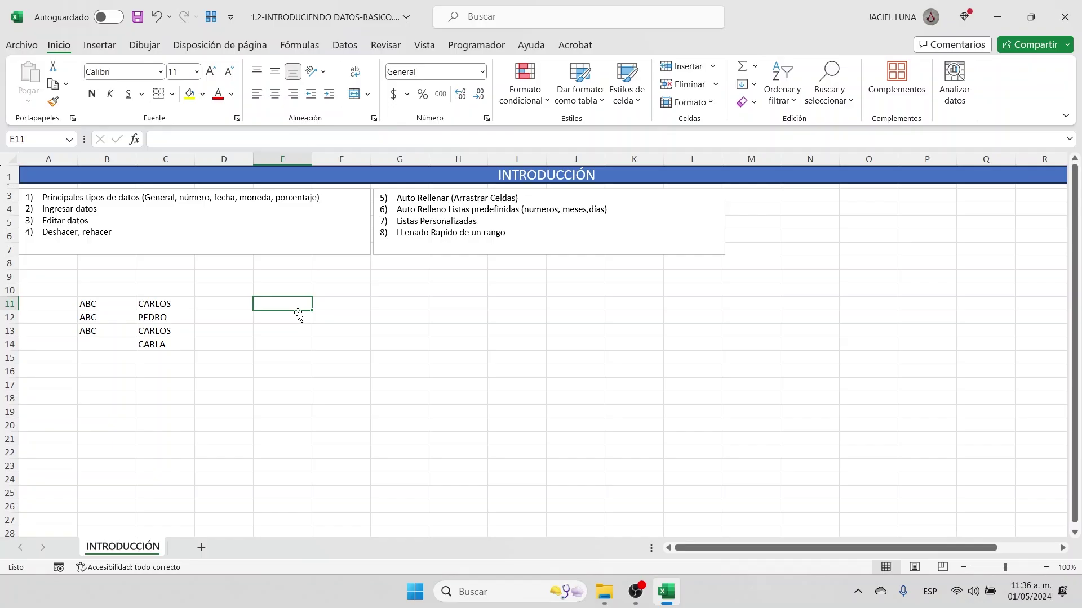
text(1)
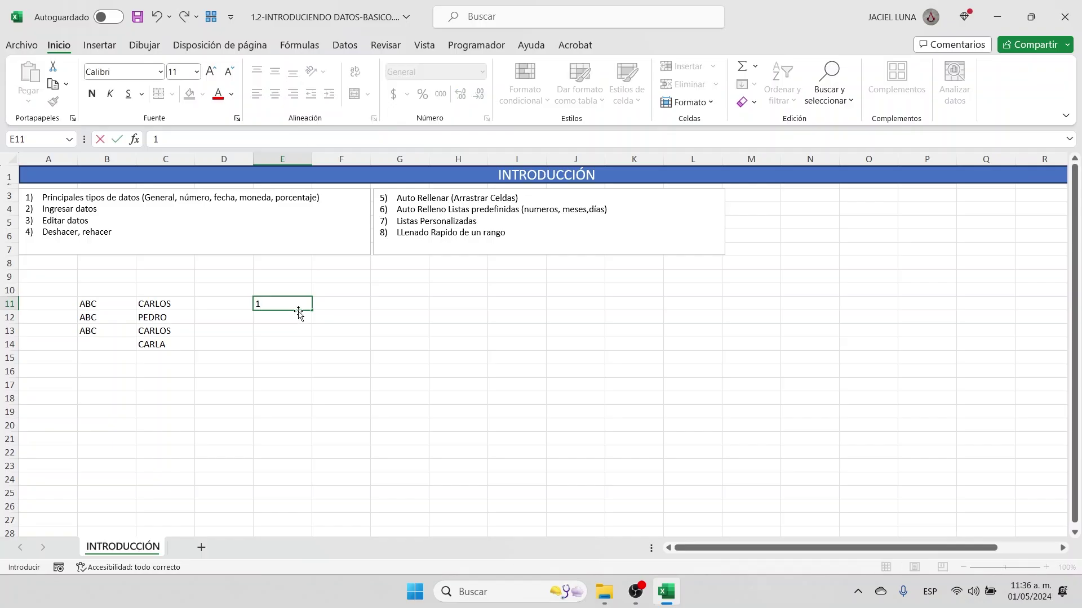
key(Return)
text(2)
key(Return)
text(3)
key(Return)
text(4)
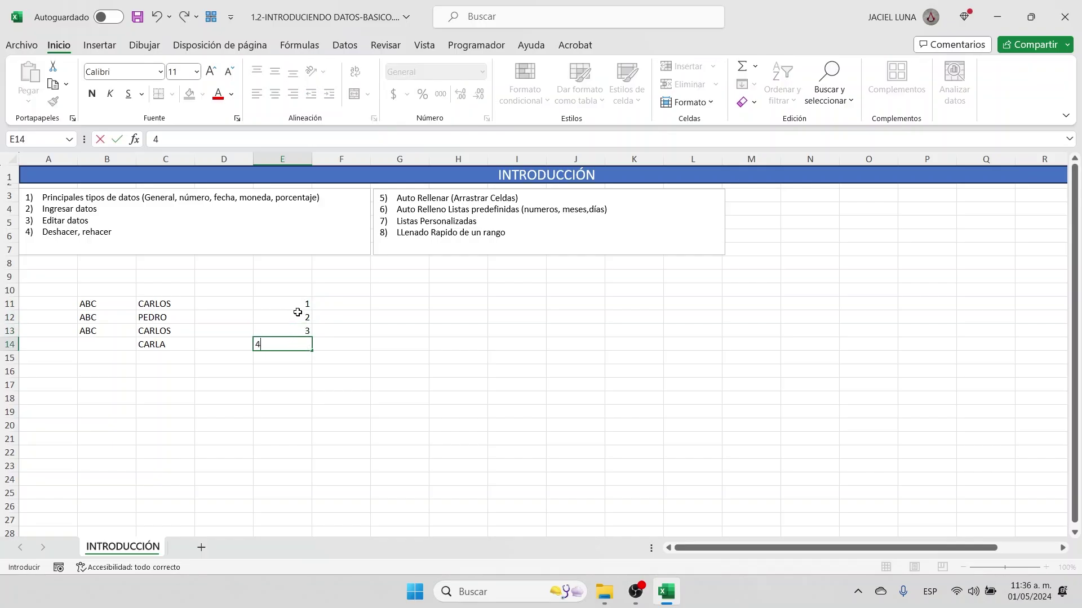
key(Return)
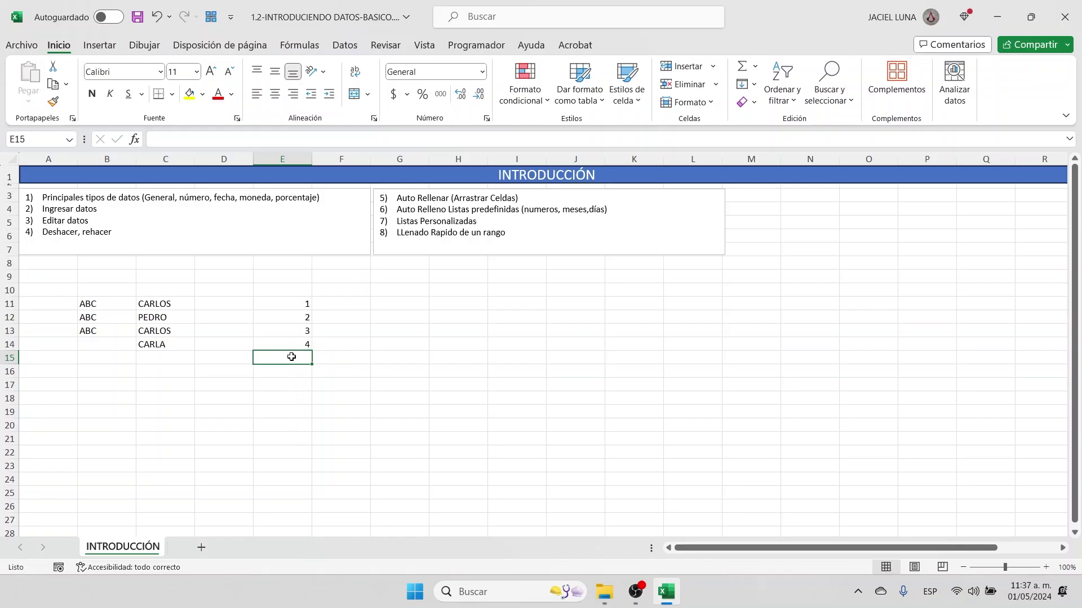
drag(283, 300, 284, 343)
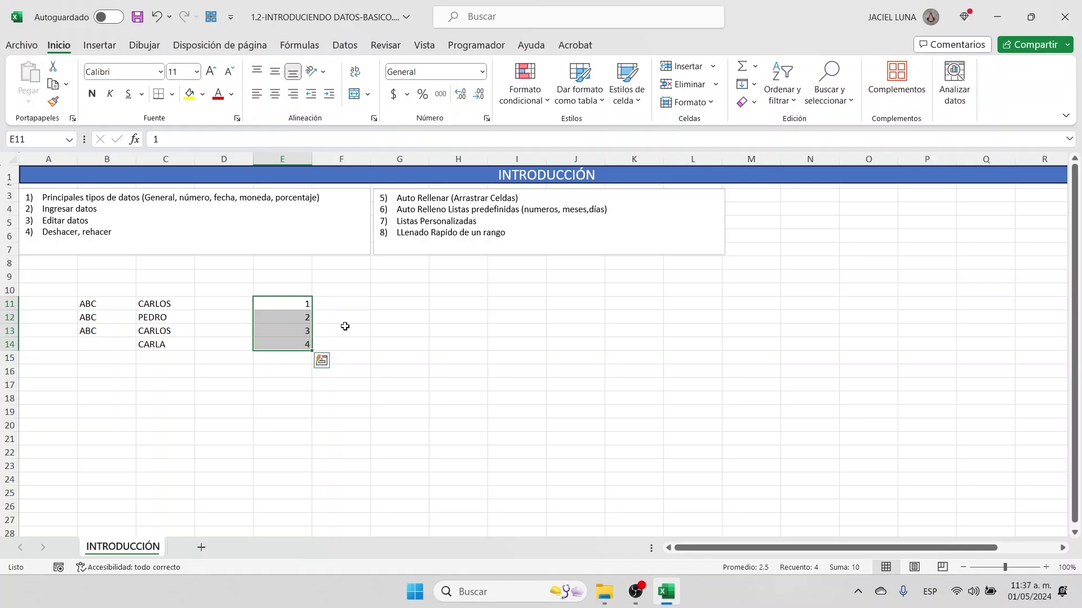
click(384, 305)
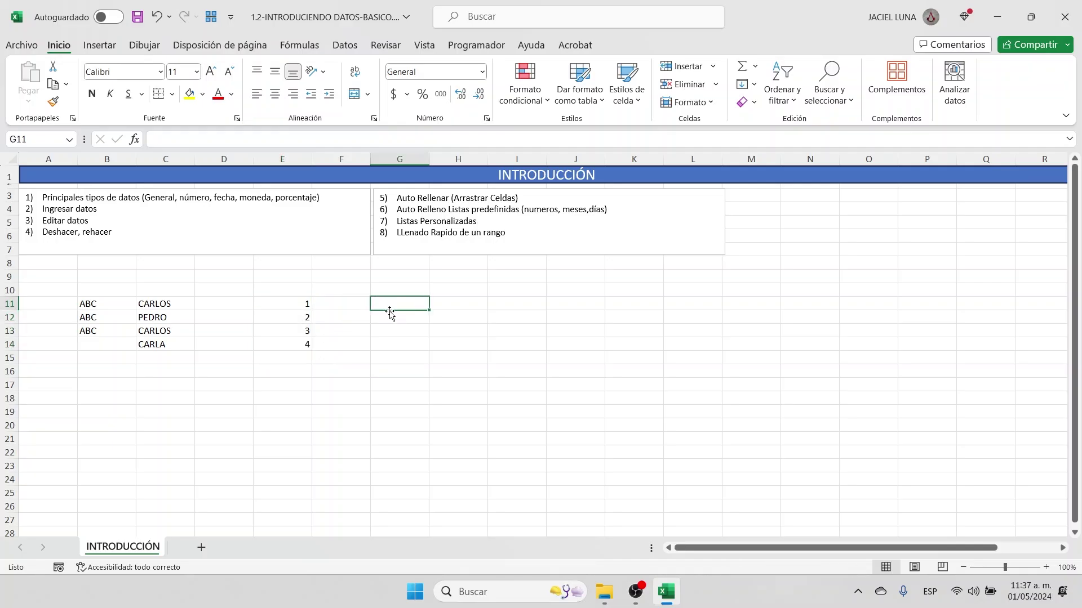
drag(277, 306, 277, 343)
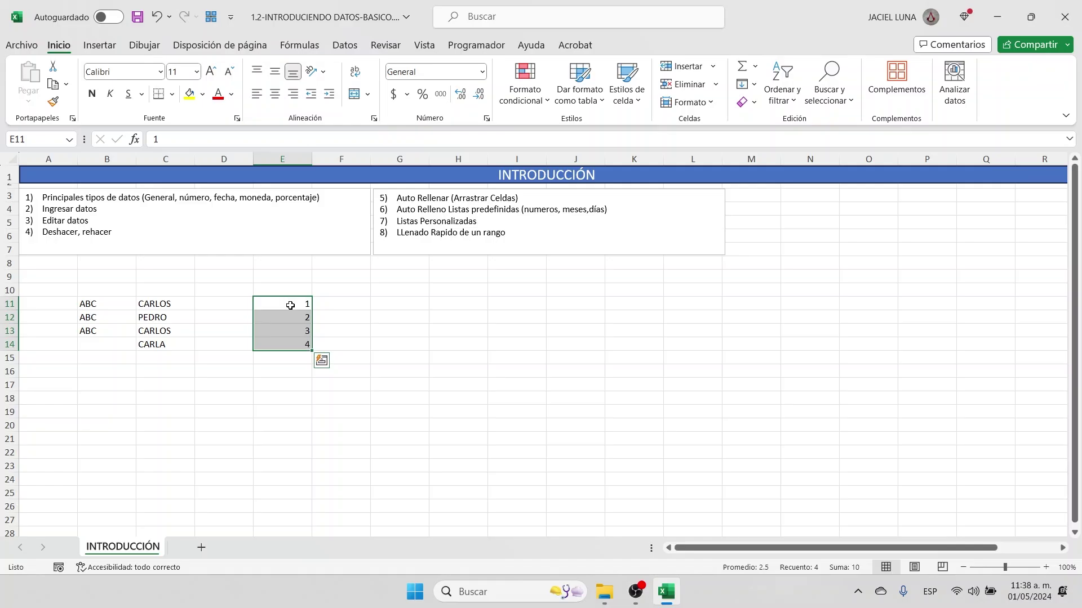
text(5)
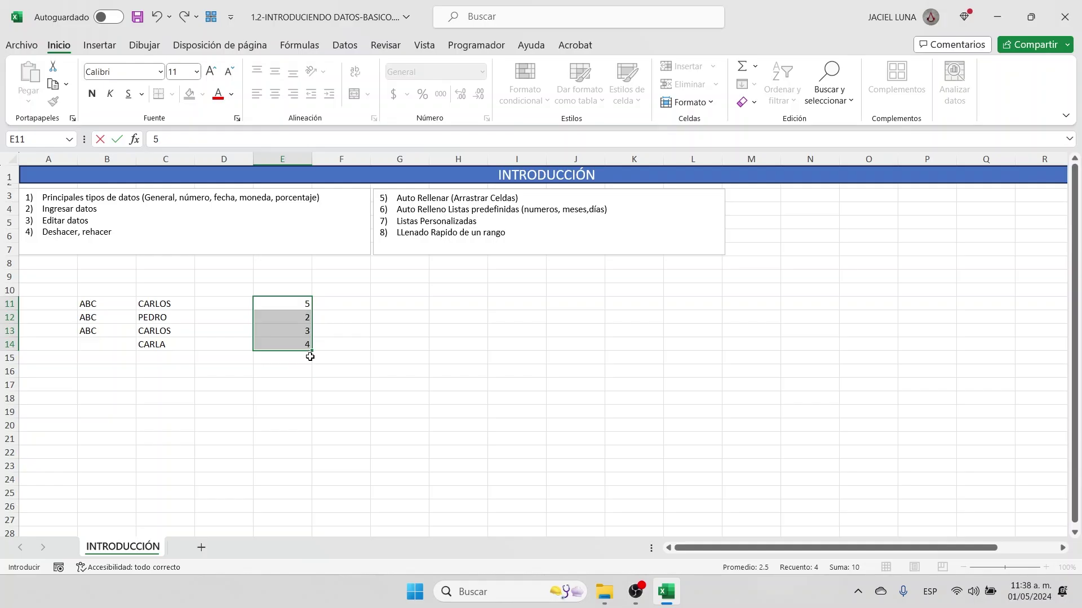
text(1)
click(339, 358)
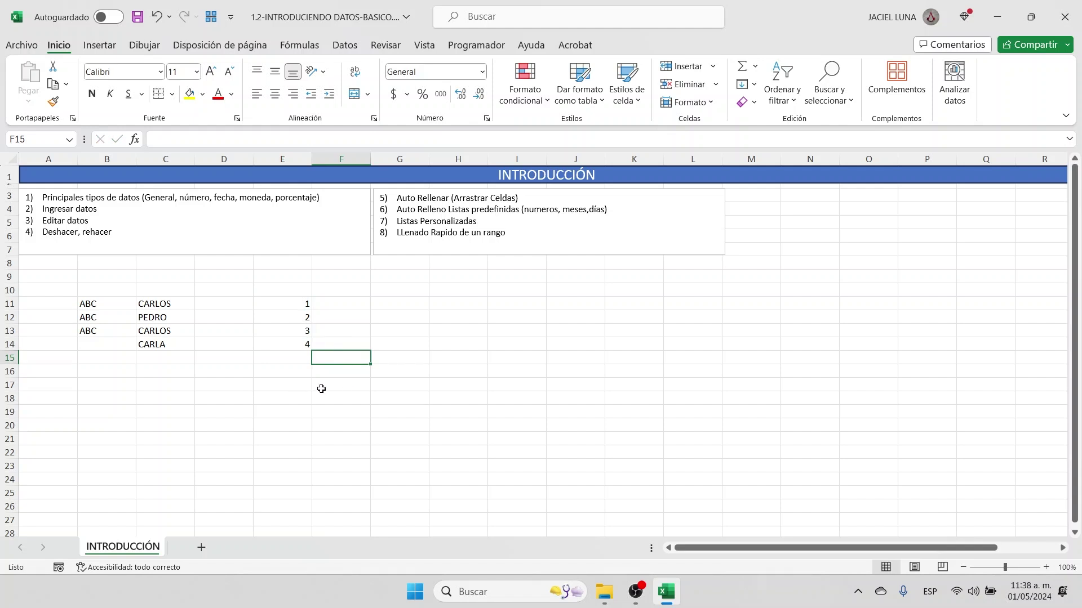
key(Caps_Lock)
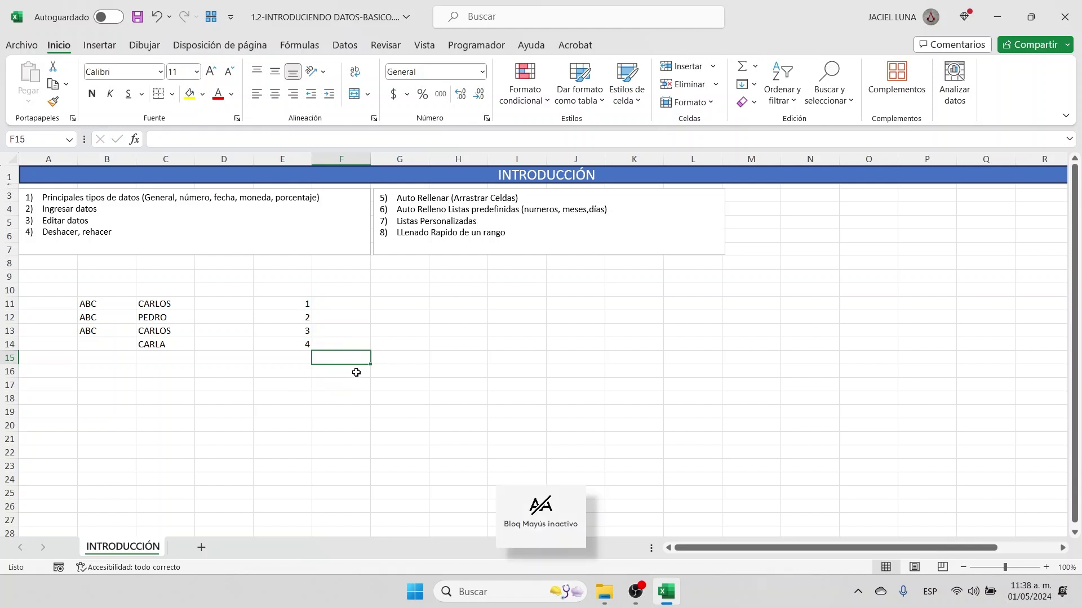
click(346, 374)
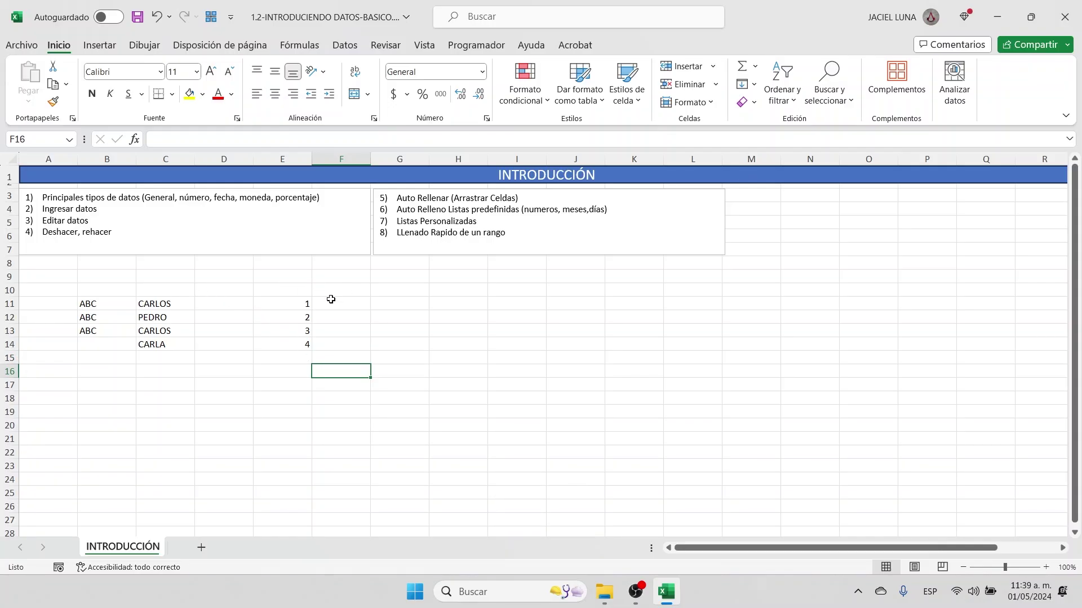
- Autofill the number series from E11:E14 down to cell E20, continuing it to 10
click(290, 307)
drag(291, 312, 292, 347)
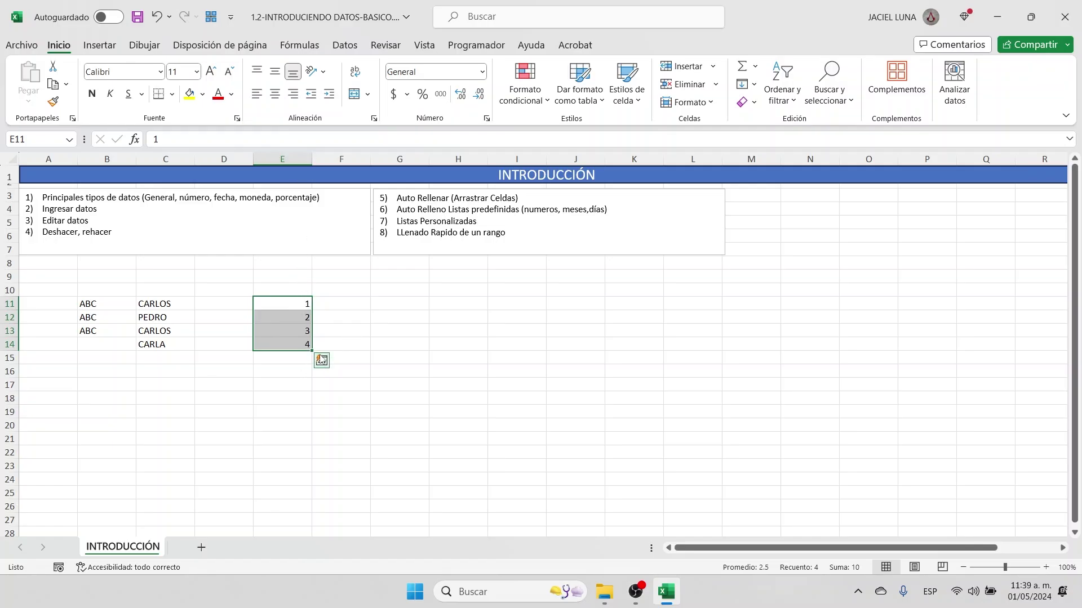
click(388, 309)
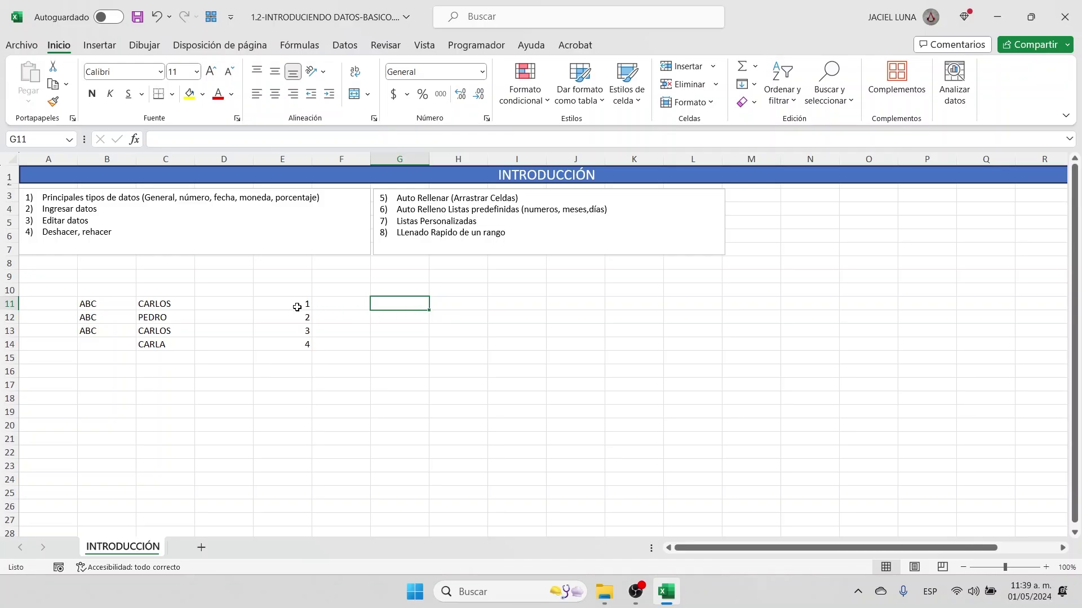
drag(291, 304, 290, 345)
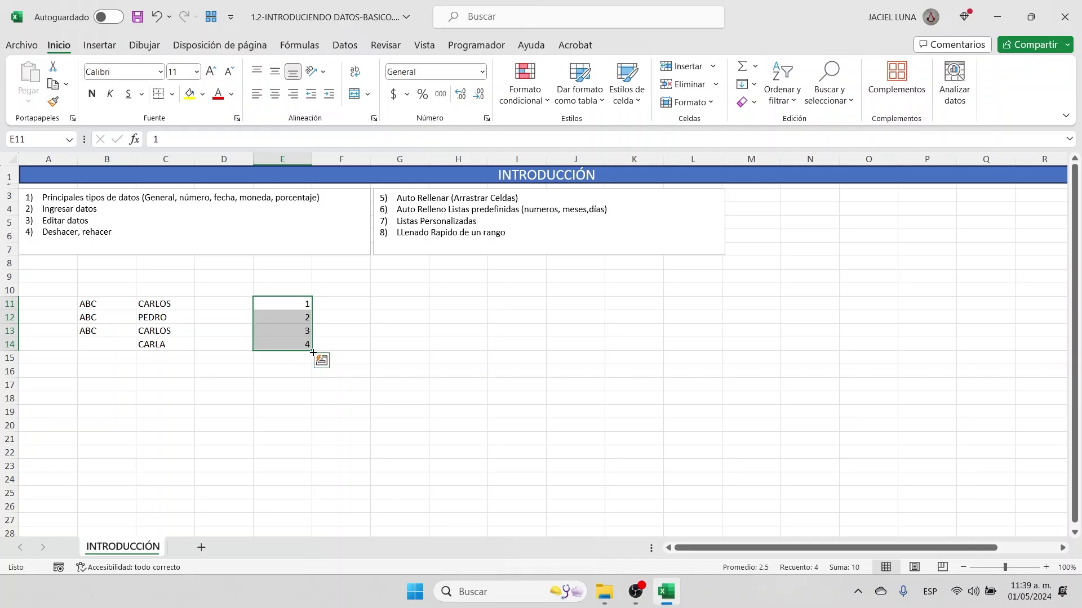
drag(313, 352, 313, 352)
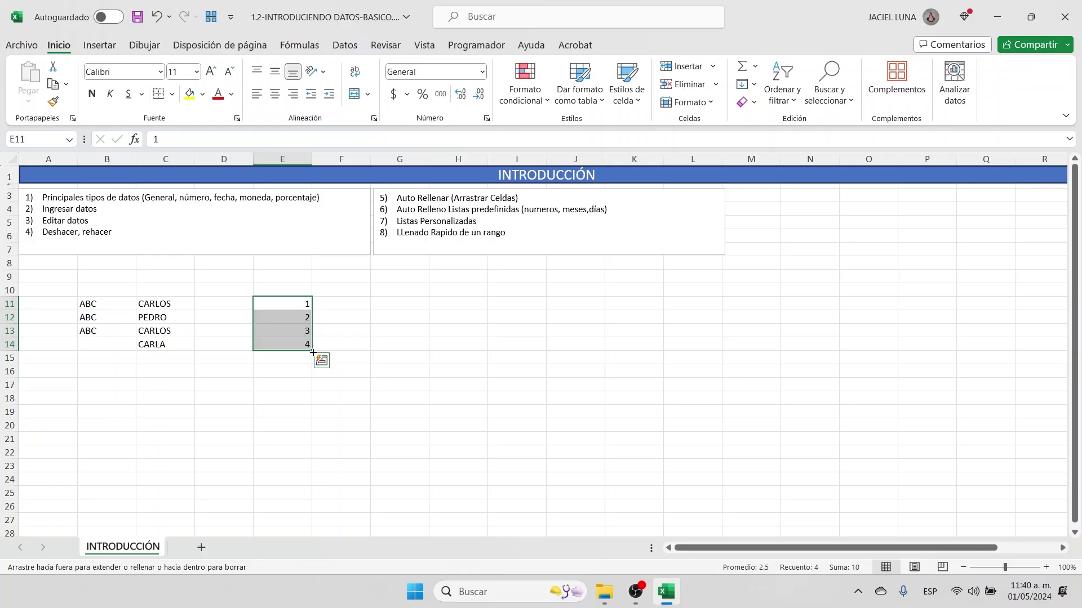
drag(313, 352, 311, 482)
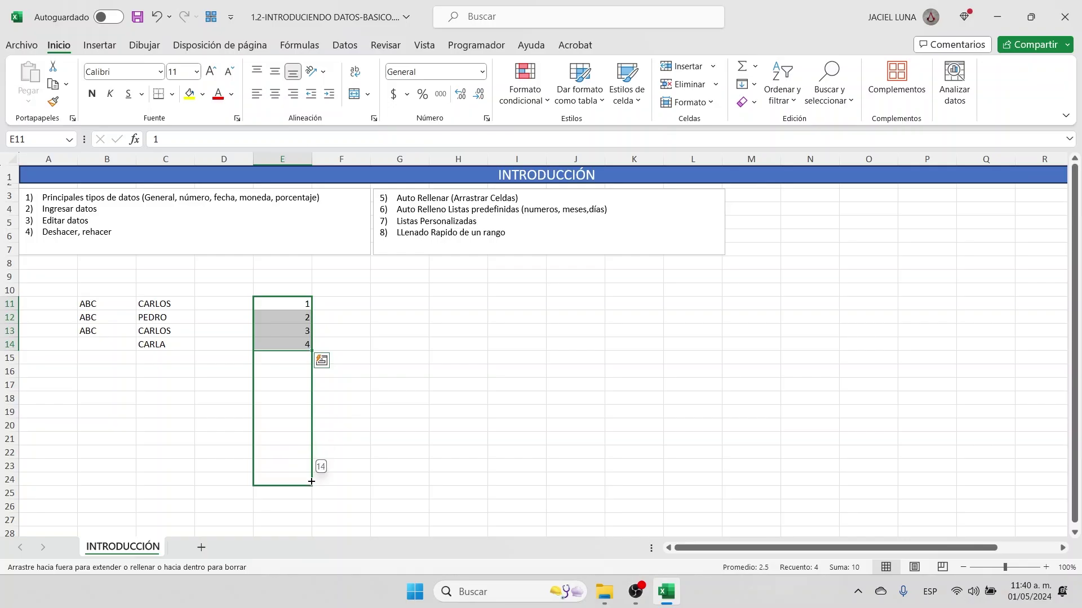
drag(311, 482, 314, 433)
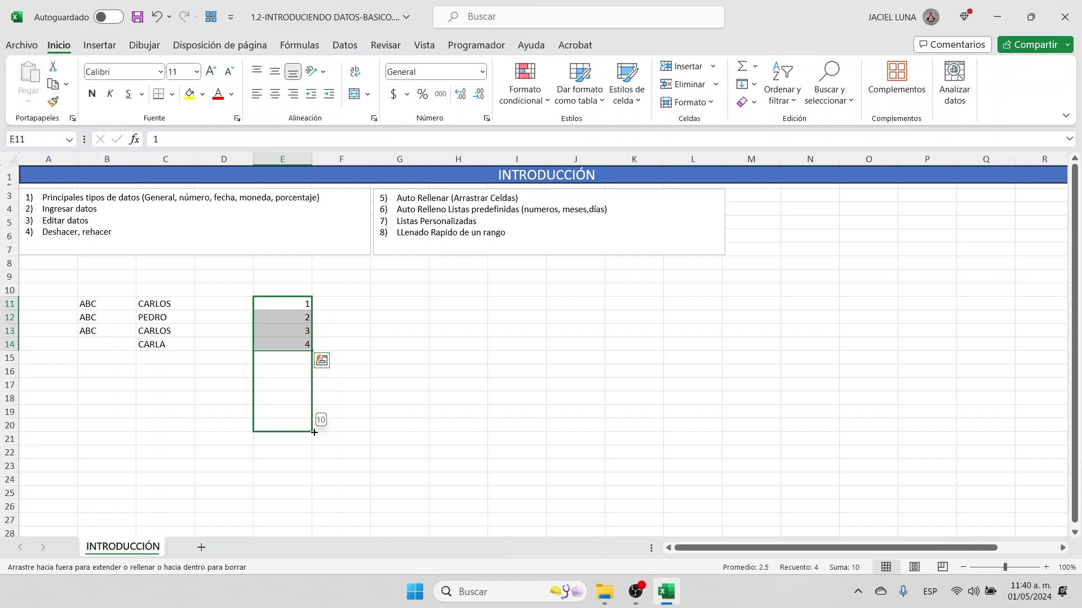
drag(314, 432, 315, 432)
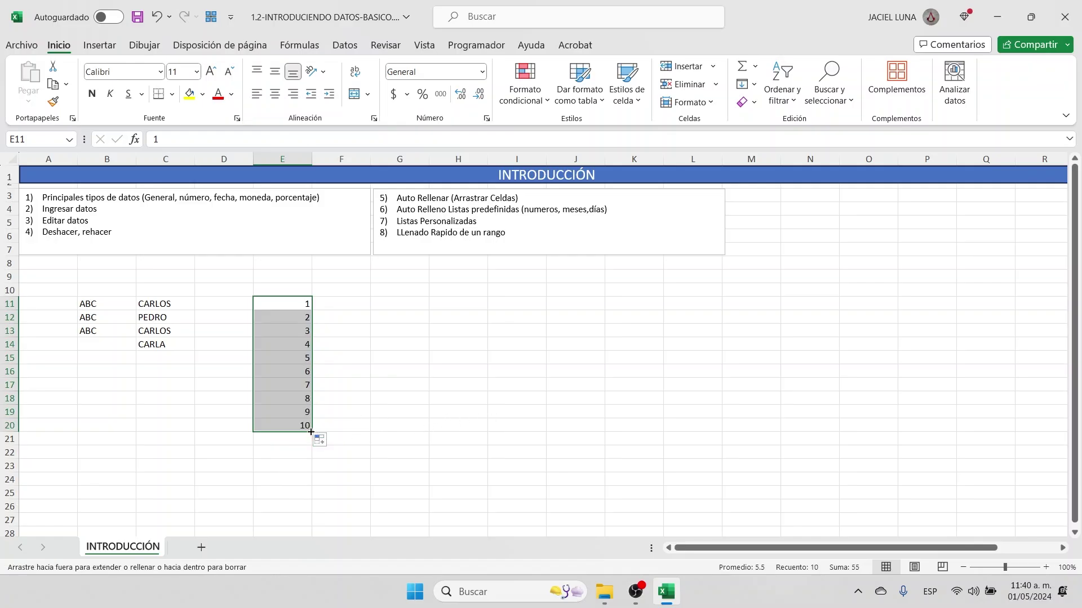
- Shrink the filled number series in column E back to E11:E15 with the fill handle, keeping only 1 to 5
drag(311, 432, 313, 381)
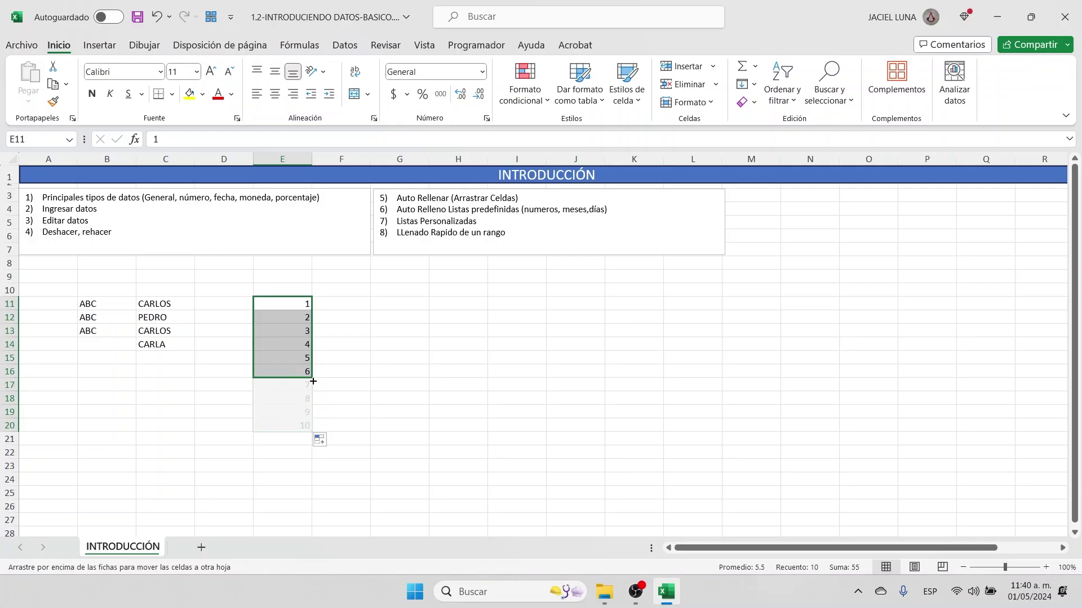
drag(313, 381, 313, 370)
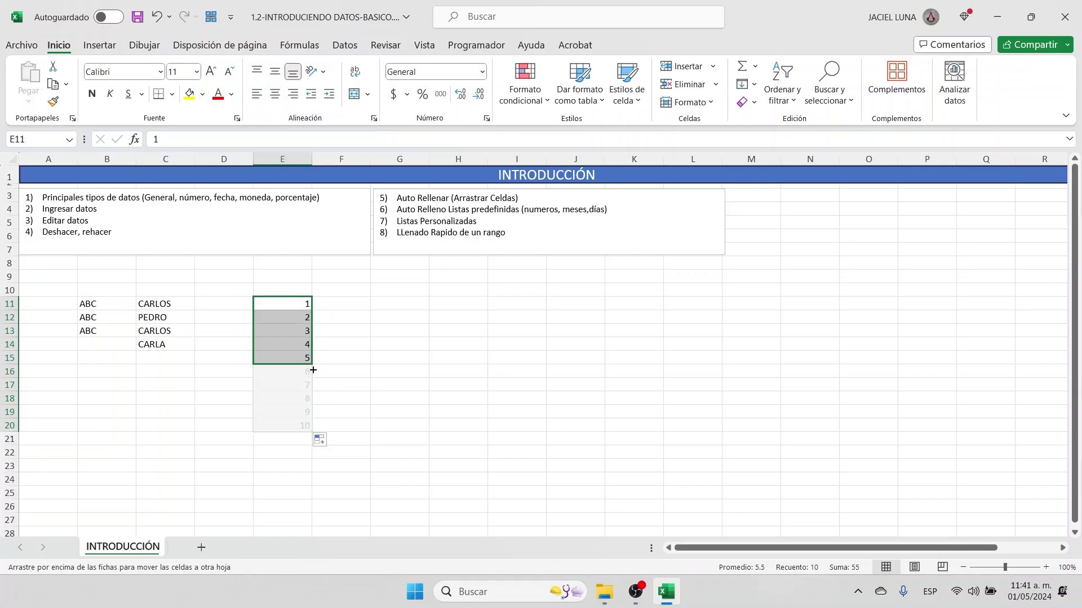
drag(313, 370, 313, 371)
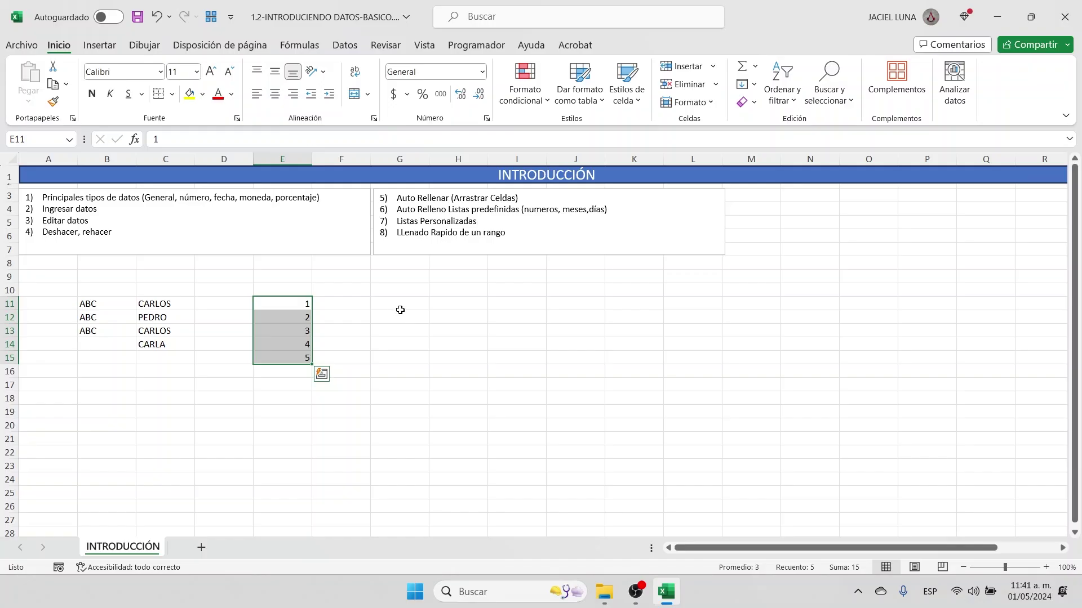
- Enter the weekdays lunes, martes and miercoles in cells G11 to G13
click(400, 305)
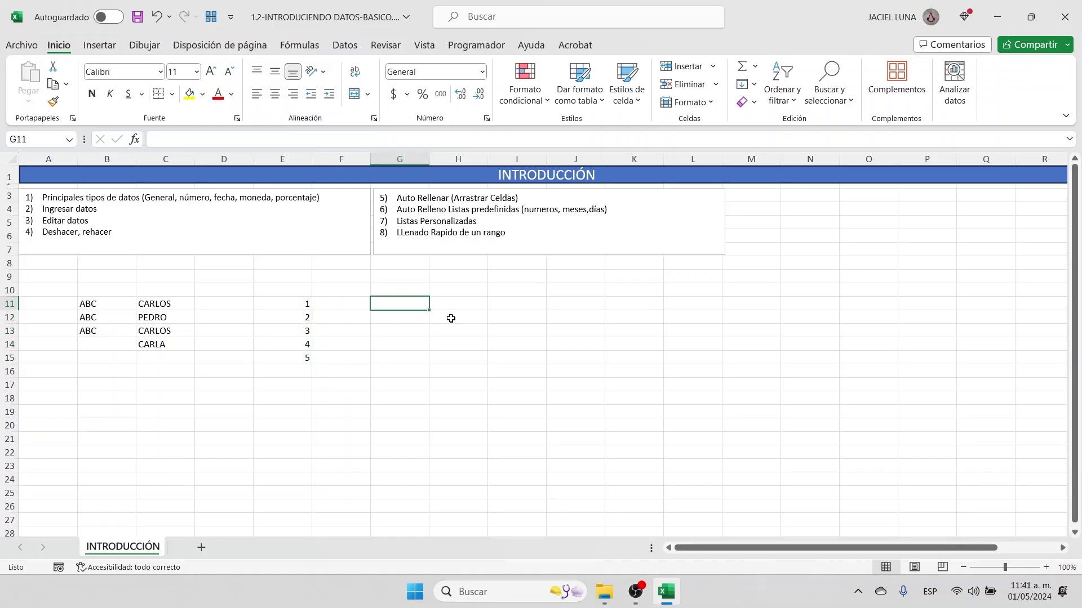
text(lunes)
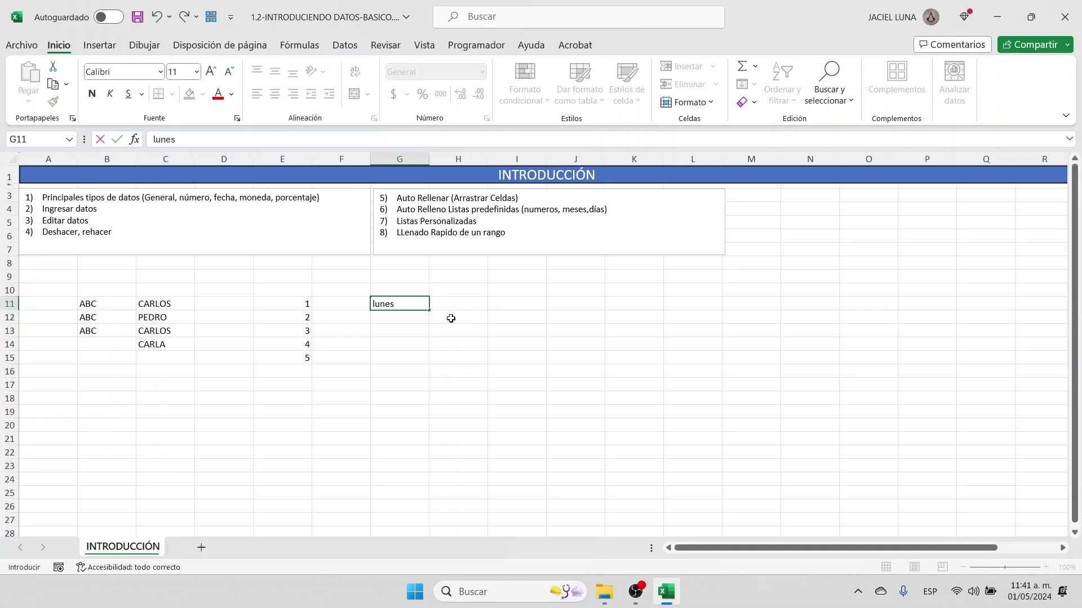
key(Return)
text(martes)
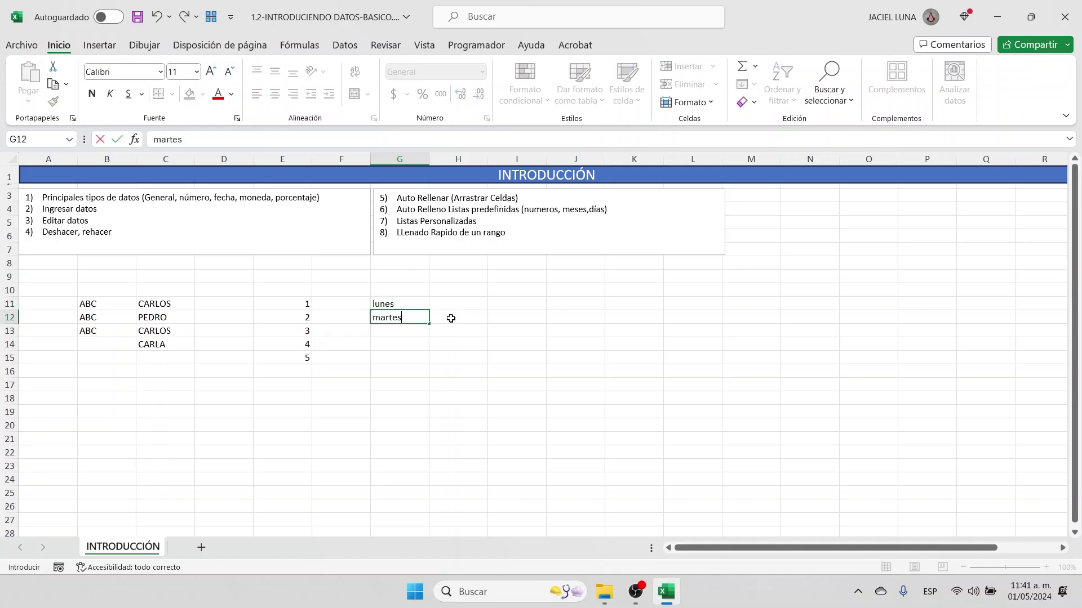
key(Return)
text(mier)
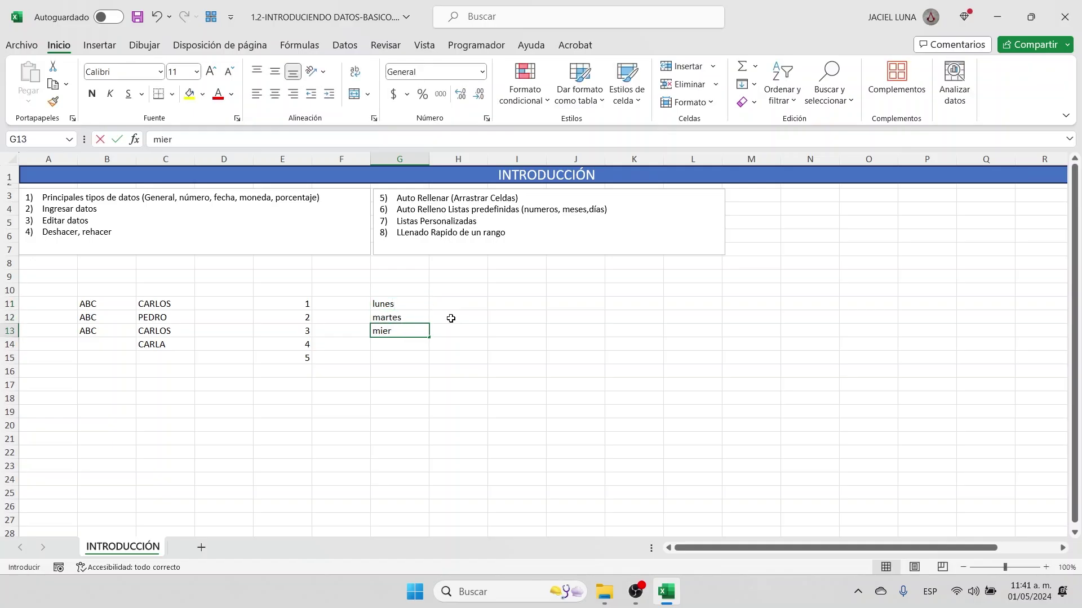
text(coles)
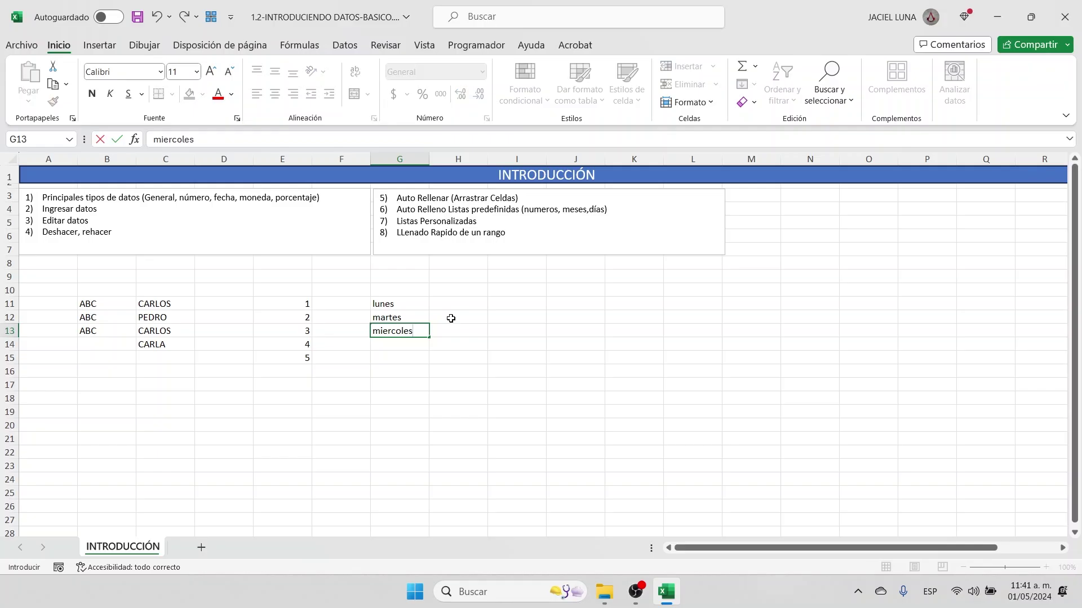
click(440, 401)
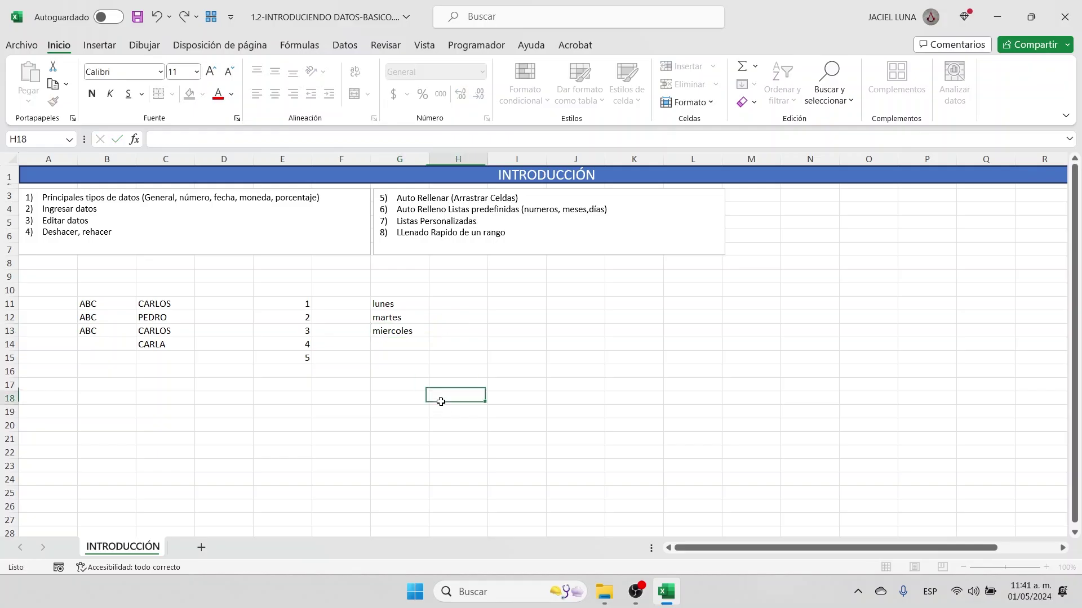
- Autofill the weekday series from G11:G13 down to cell G25
drag(417, 304, 418, 322)
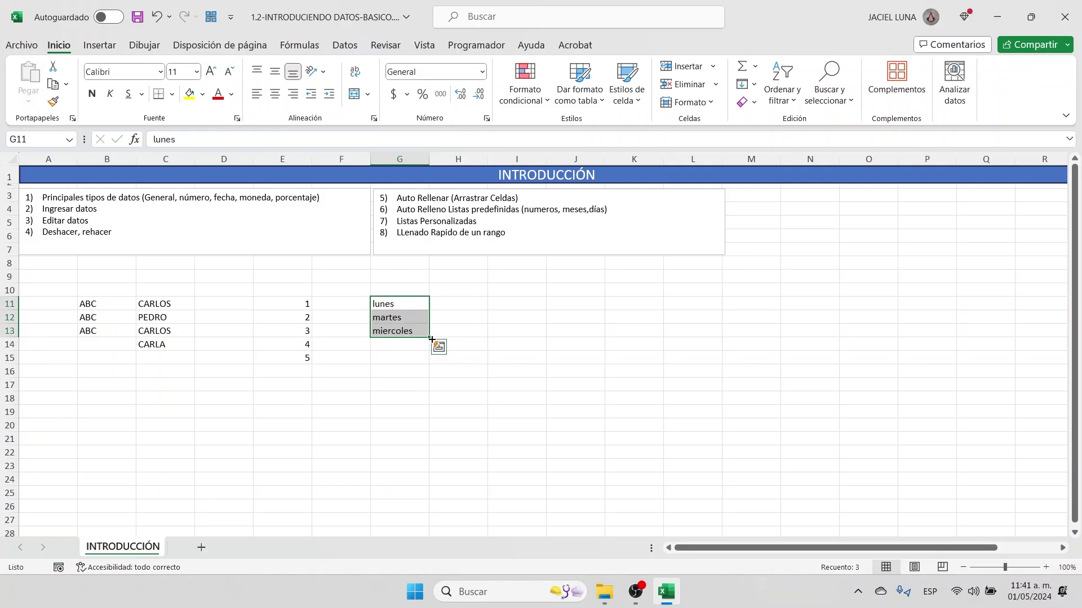
drag(430, 339, 428, 391)
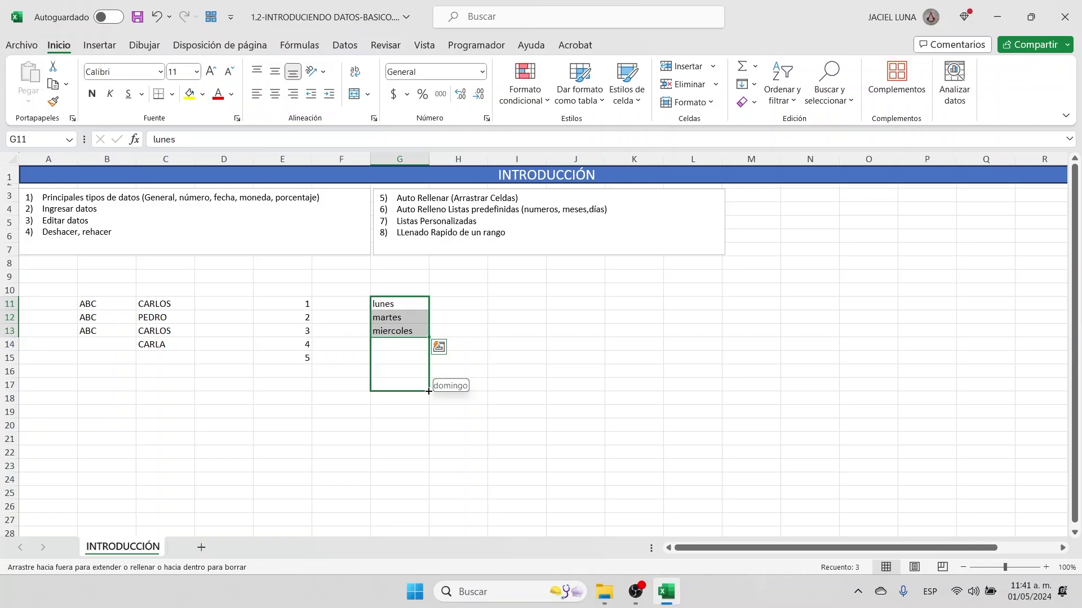
drag(429, 391, 424, 498)
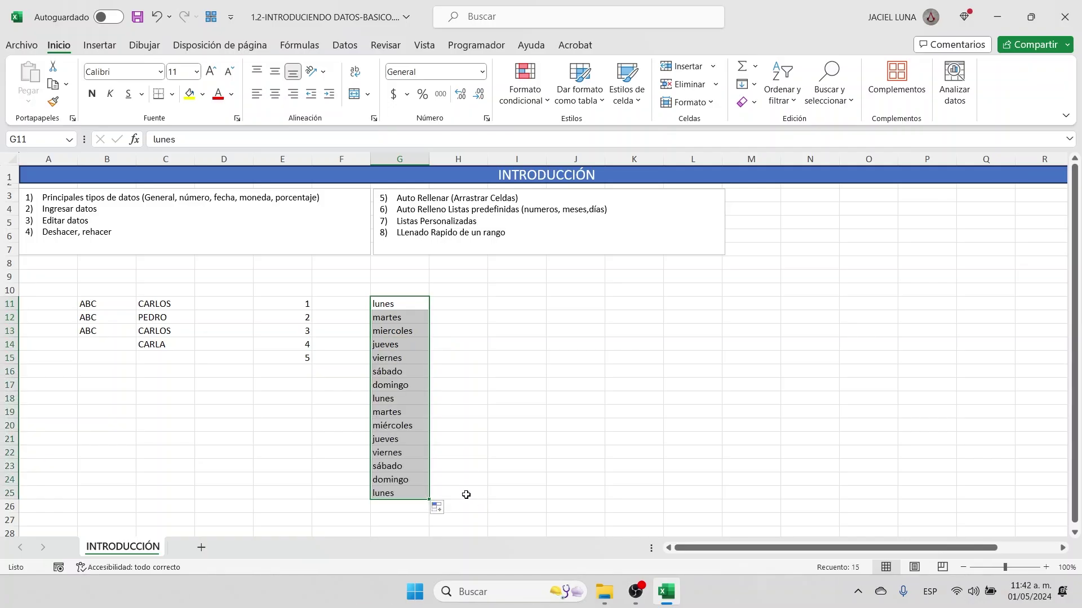
click(473, 395)
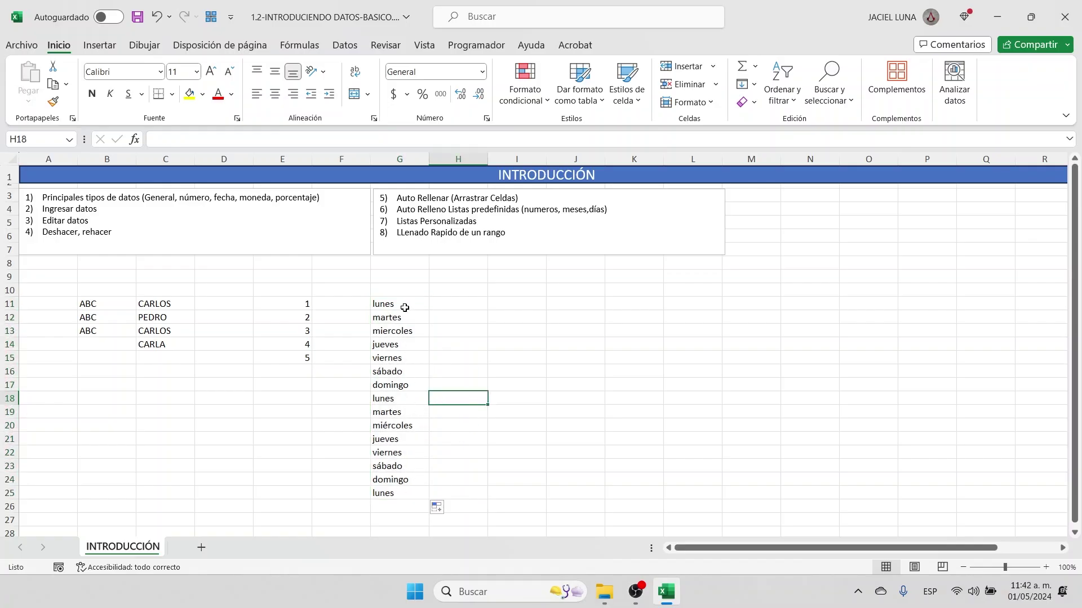
- Autofill the weekdays from cell G11 across the row to L11, from lunes to sábado
mouse_move(408, 304)
mouse_down()
mouse_move(400, 385)
mouse_move(431, 503)
mouse_move(392, 452)
mouse_move(393, 305)
mouse_up()
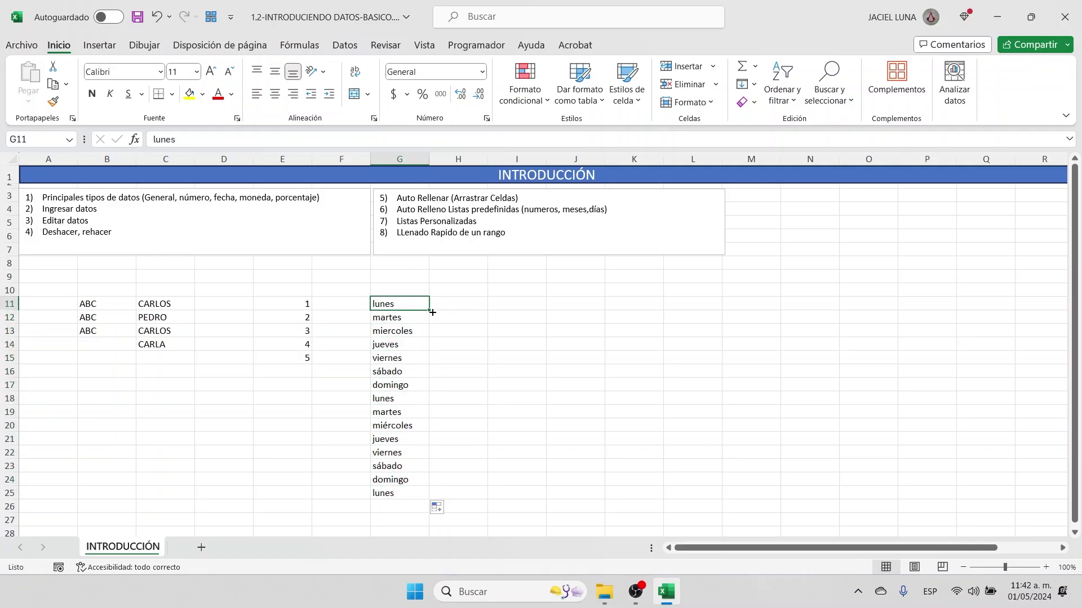
drag(429, 311, 713, 310)
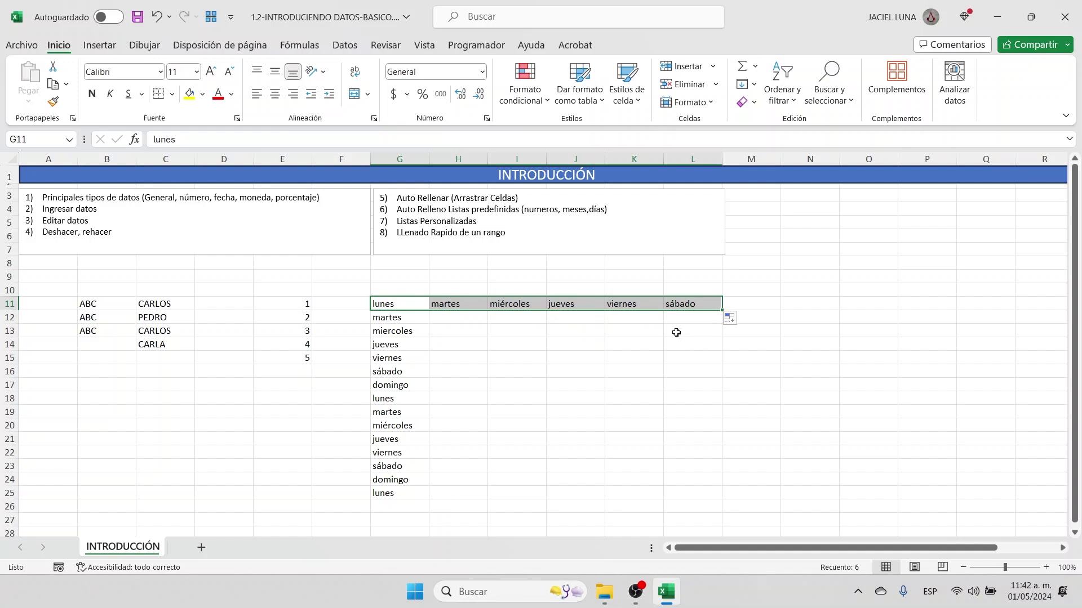
click(622, 332)
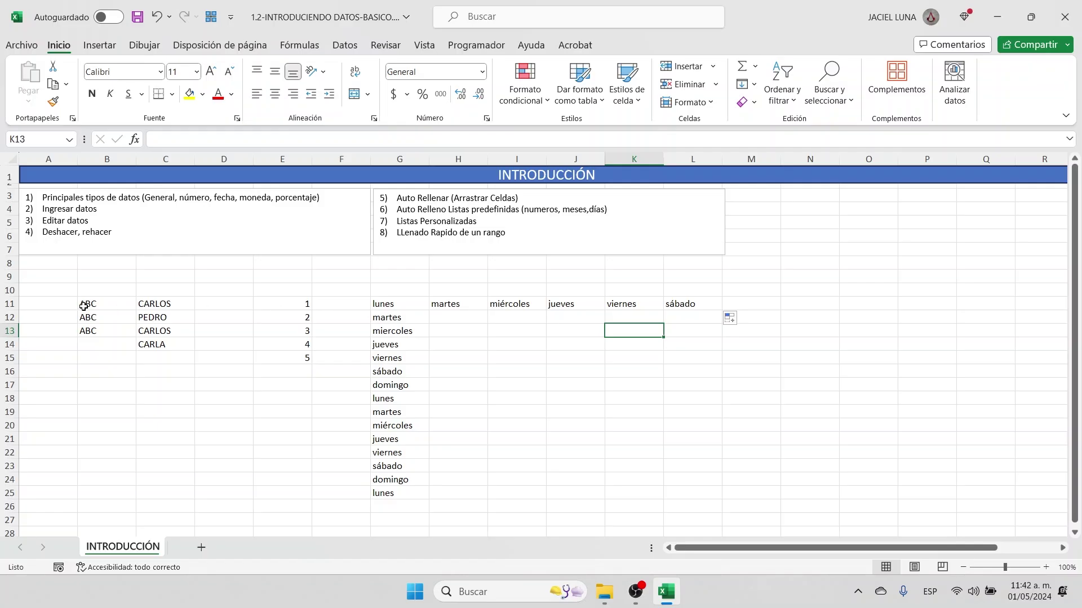
- Clear all the sample data in the range B11:M25
drag(83, 305, 479, 411)
drag(675, 461, 728, 492)
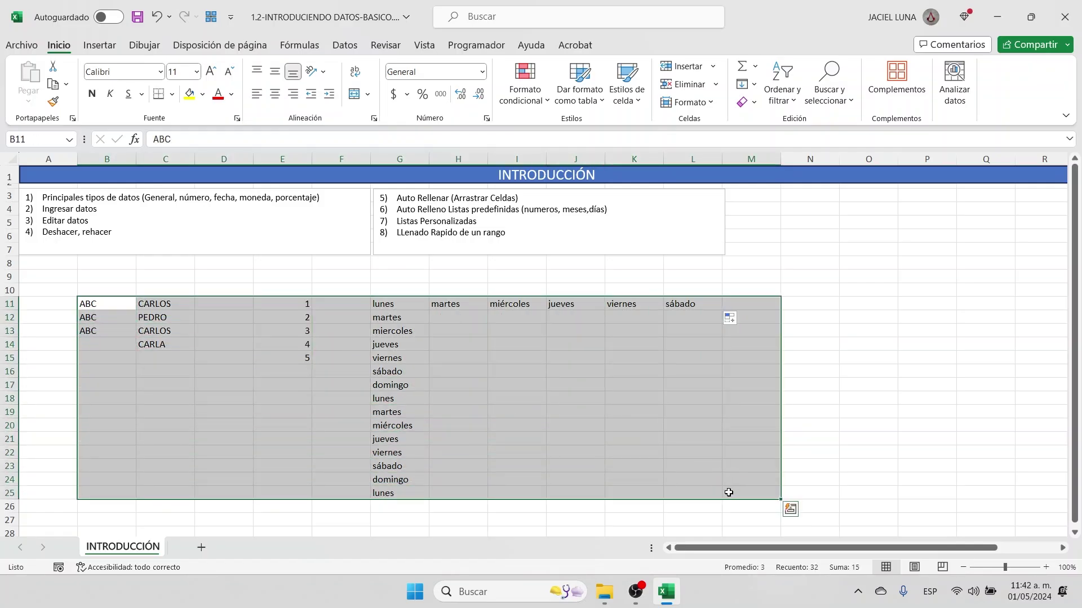
key(Delete)
click(133, 322)
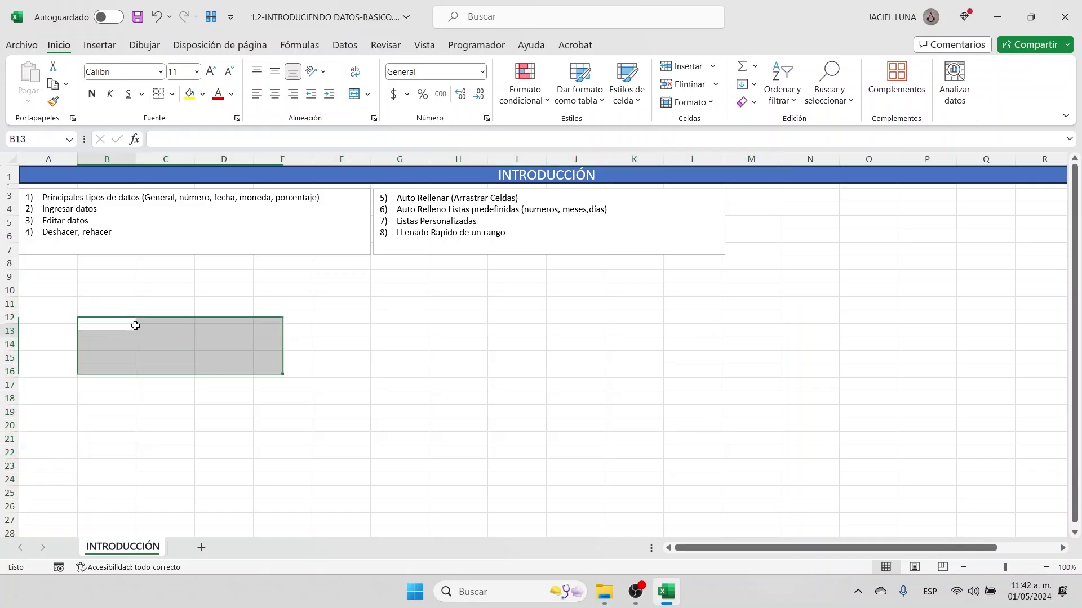
- Enter the directions norte, sur, este and oeste in cells B11 to B14
click(113, 307)
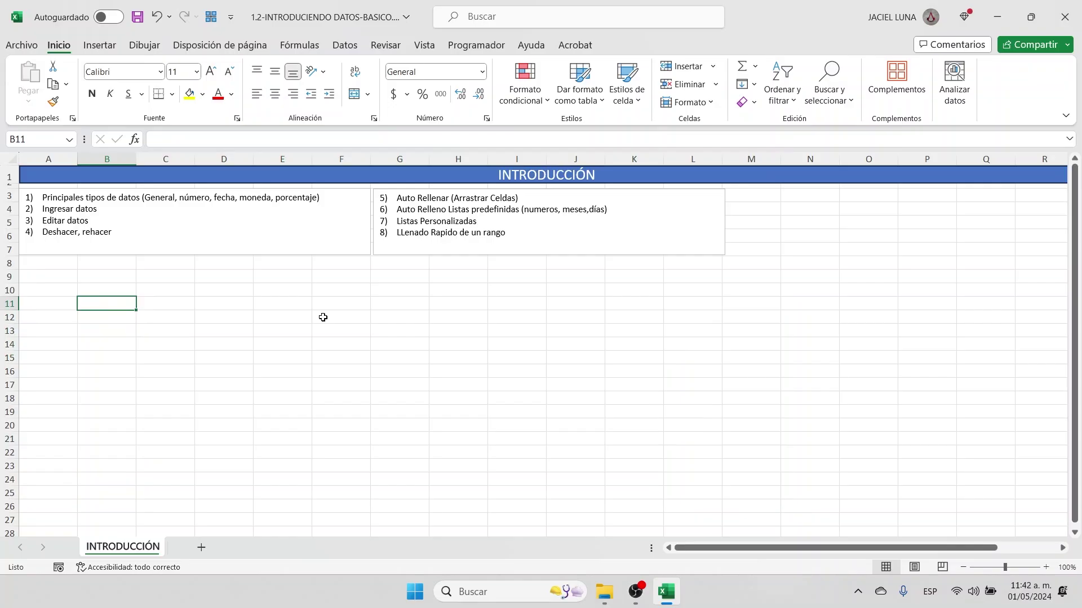
text(norte)
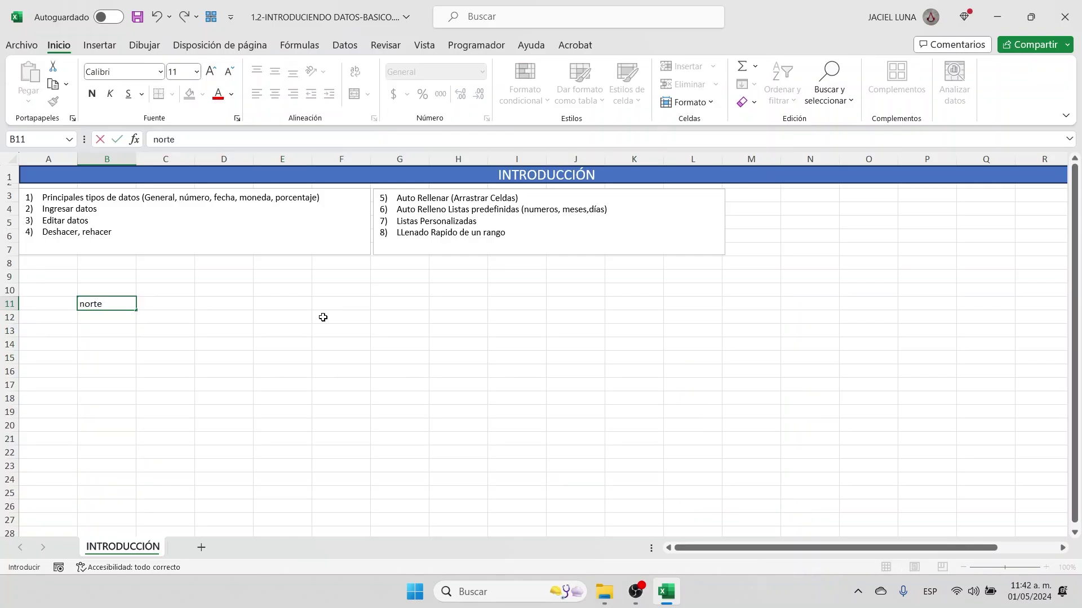
key(Return)
text(sur)
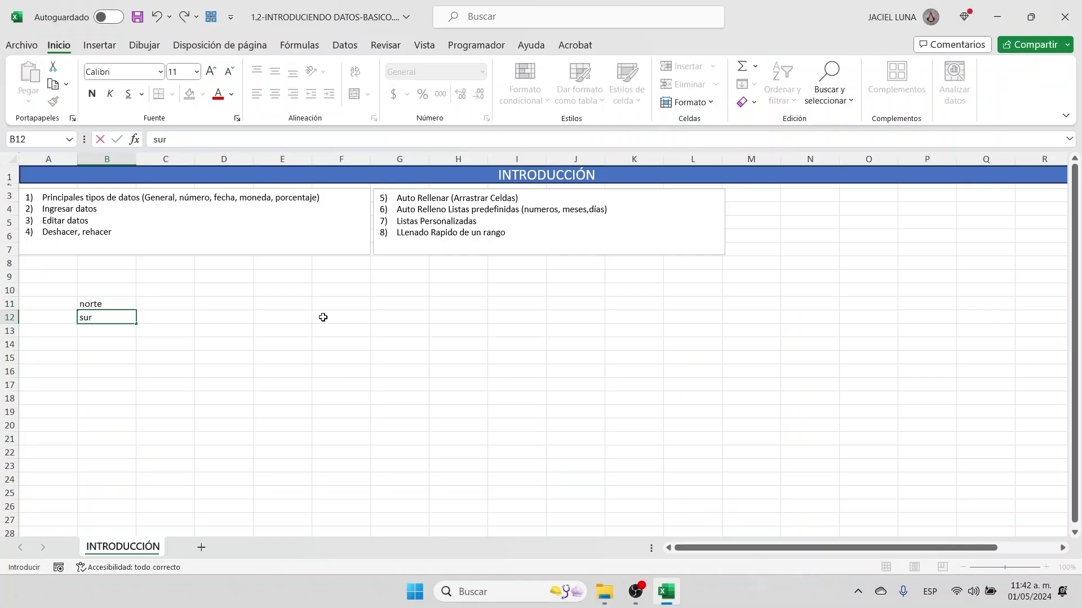
key(Return)
text(este)
key(Return)
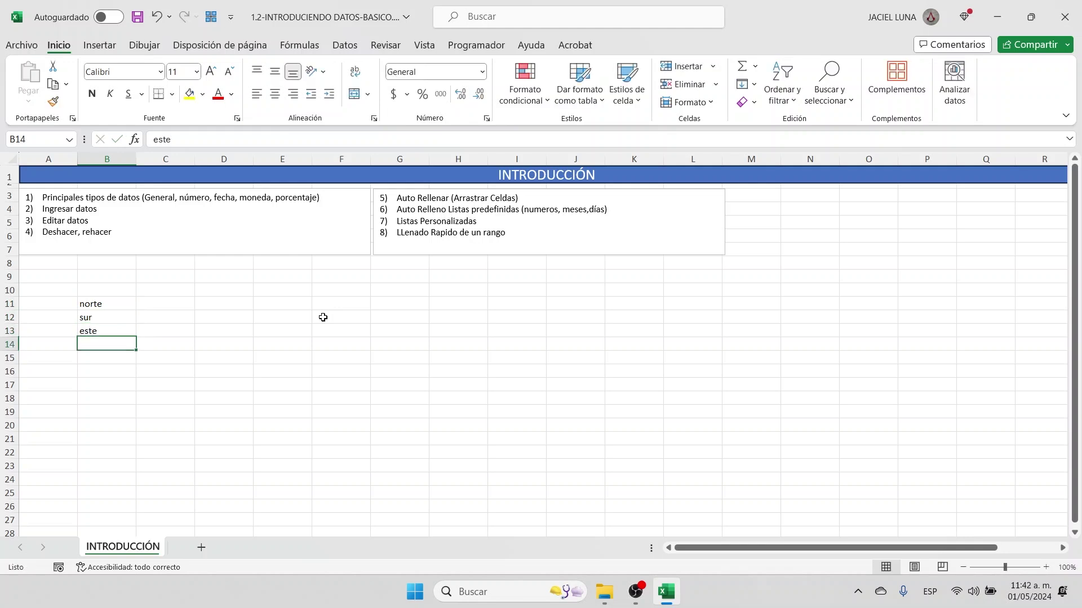
text(o)
key(BackSpace)
text(oeste)
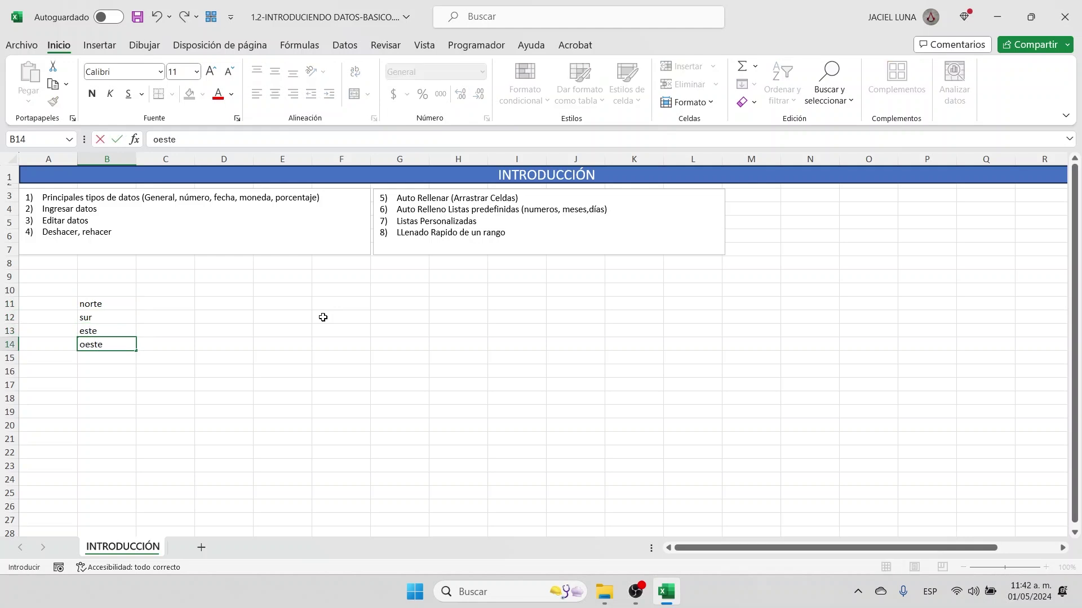
key(Return)
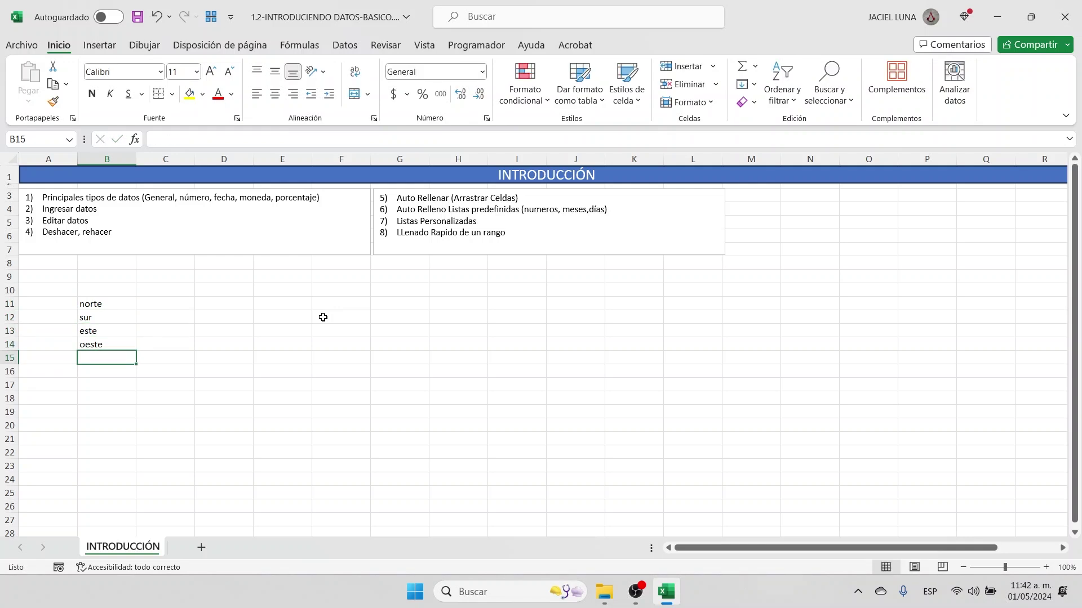
- Autofill the word norte from cell B11 across the row to E11
click(123, 307)
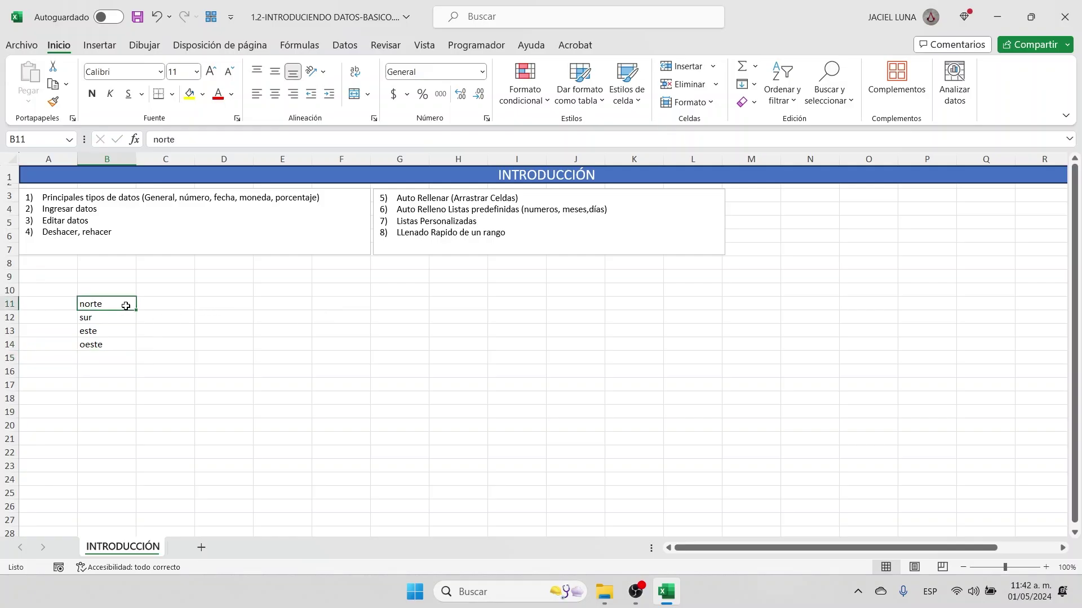
mouse_move(137, 310)
mouse_down()
mouse_move(142, 353)
mouse_move(135, 316)
mouse_up()
click(140, 342)
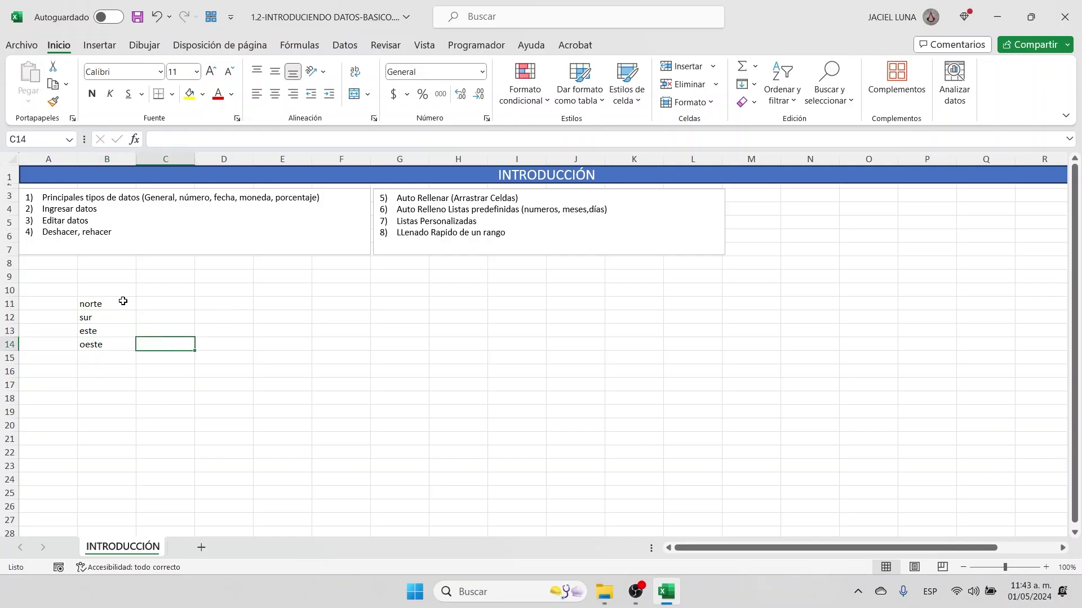
click(121, 343)
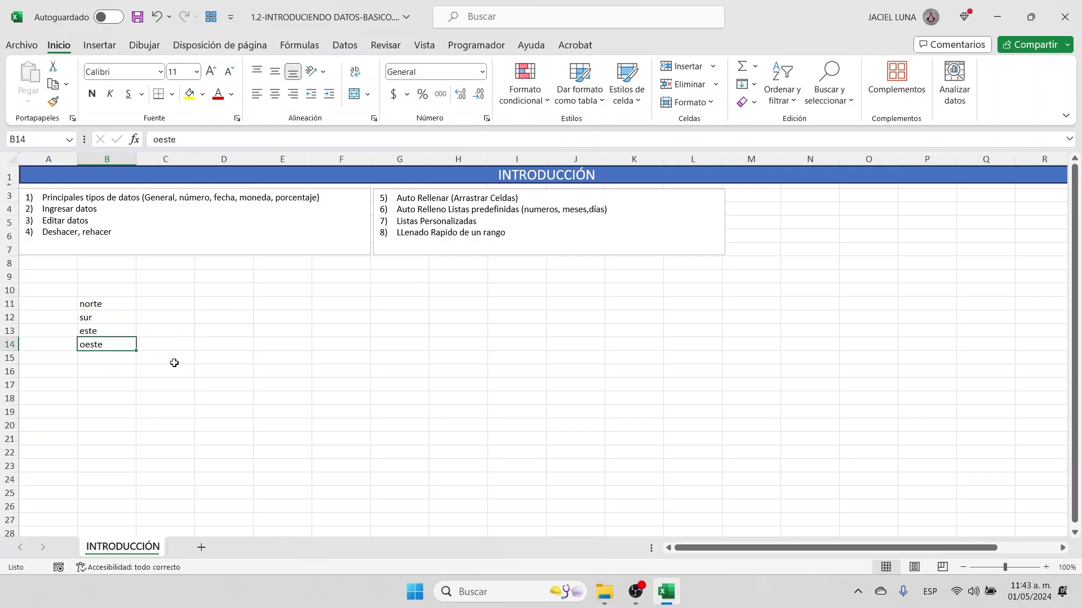
click(120, 305)
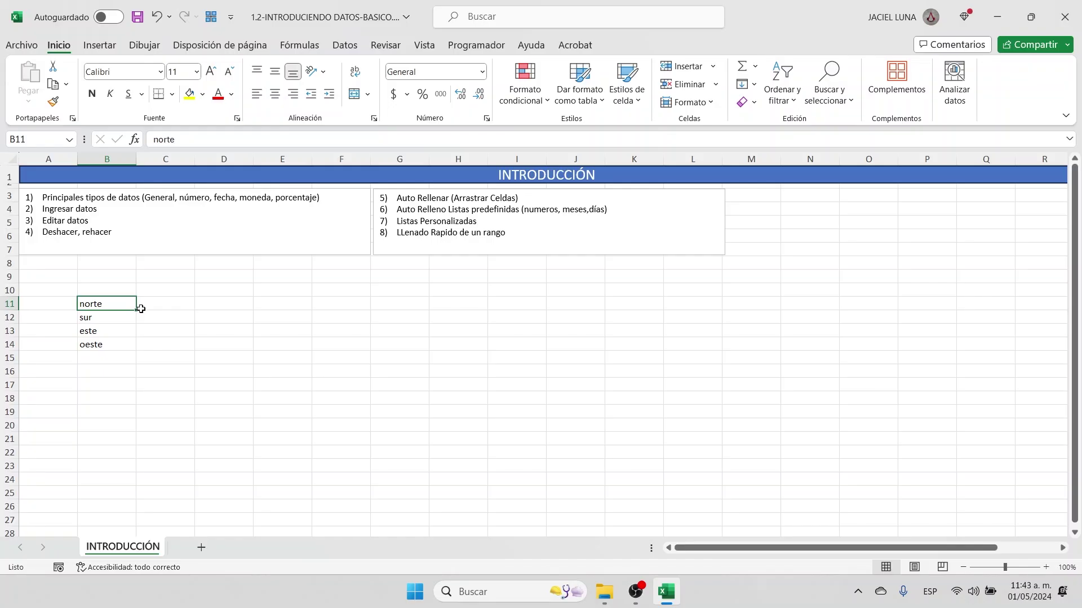
drag(136, 310, 339, 313)
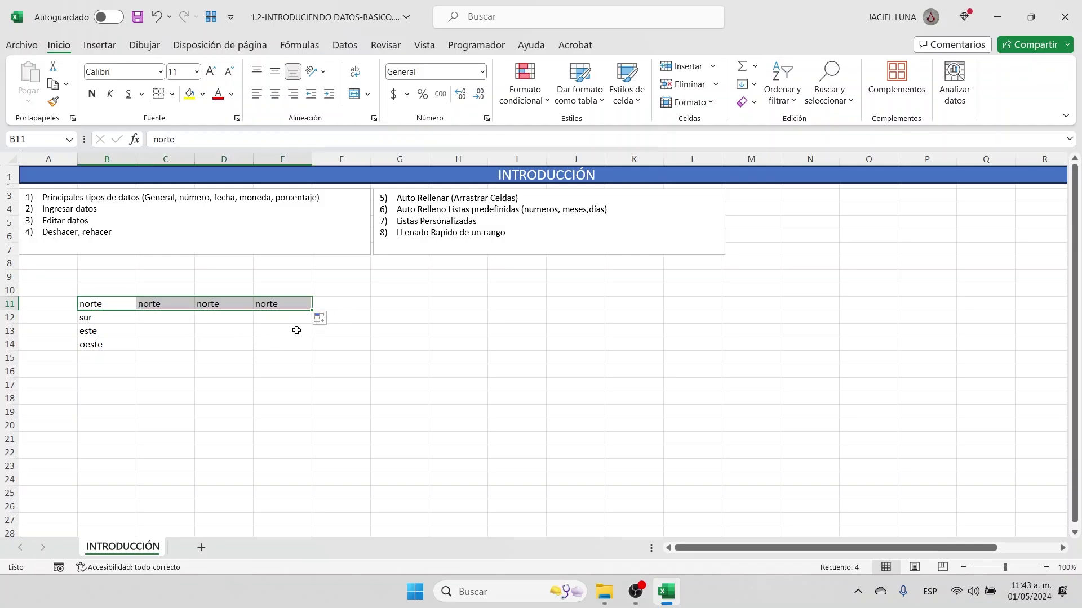
click(230, 333)
- Enter the number 1 in cell G11 and autofill it down to G19
click(387, 303)
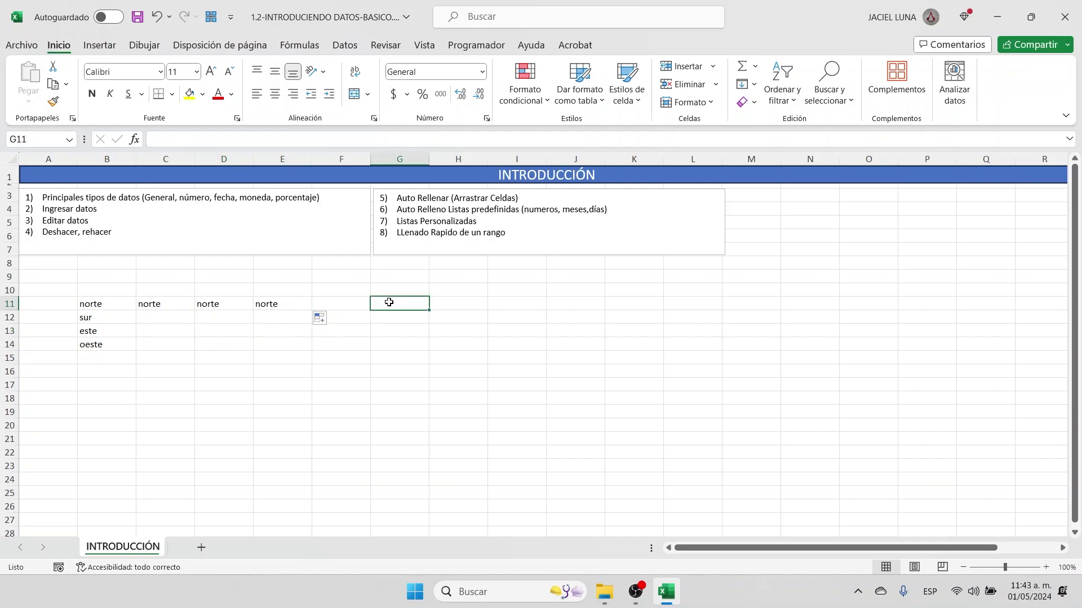
text(1)
click(417, 326)
click(420, 307)
drag(428, 310, 423, 417)
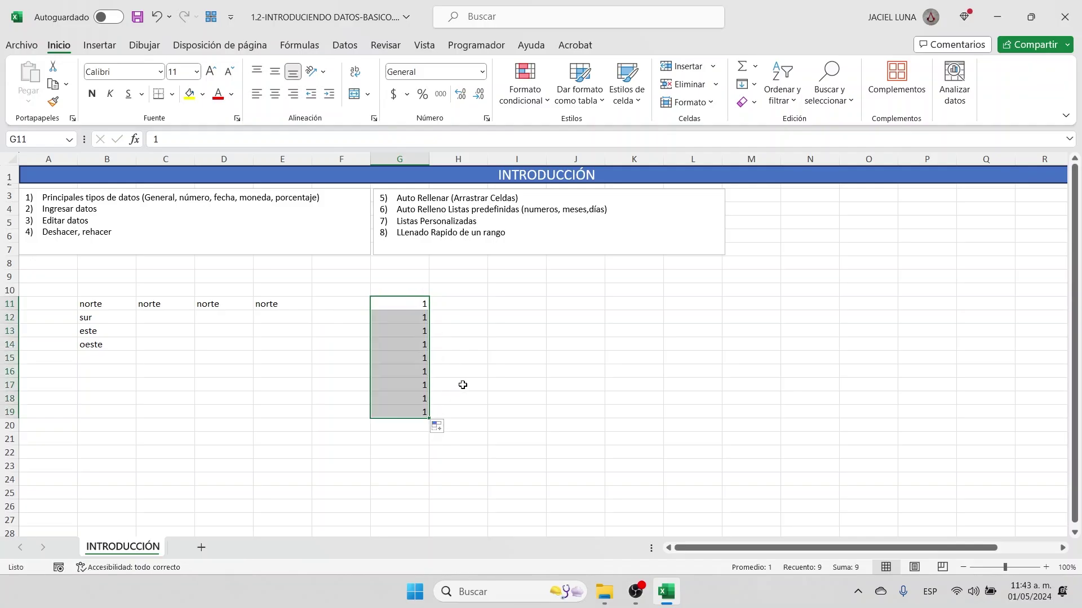
click(453, 371)
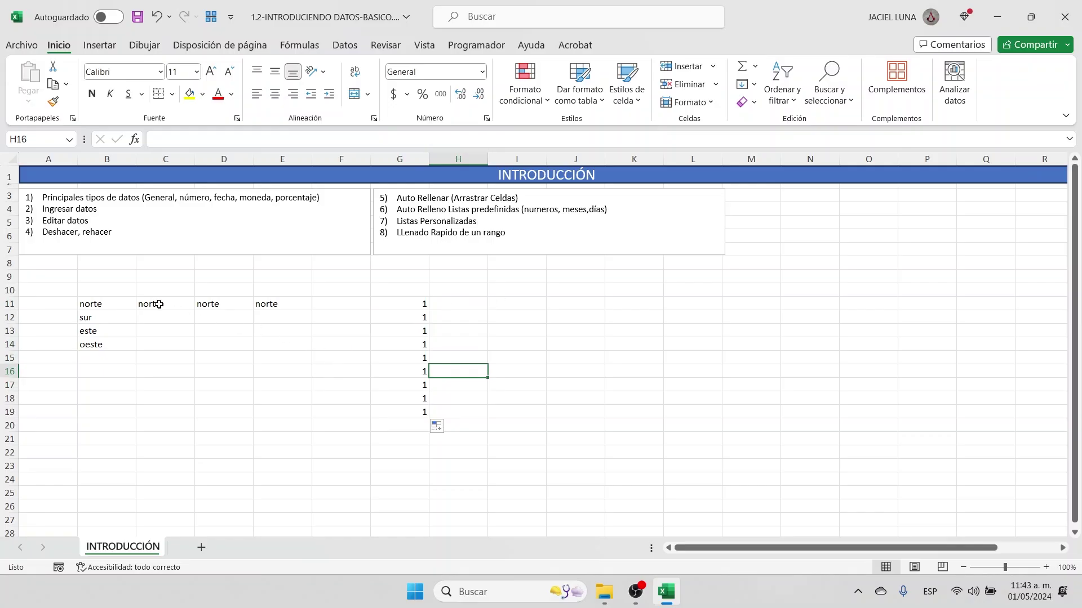
click(111, 310)
drag(111, 310, 108, 350)
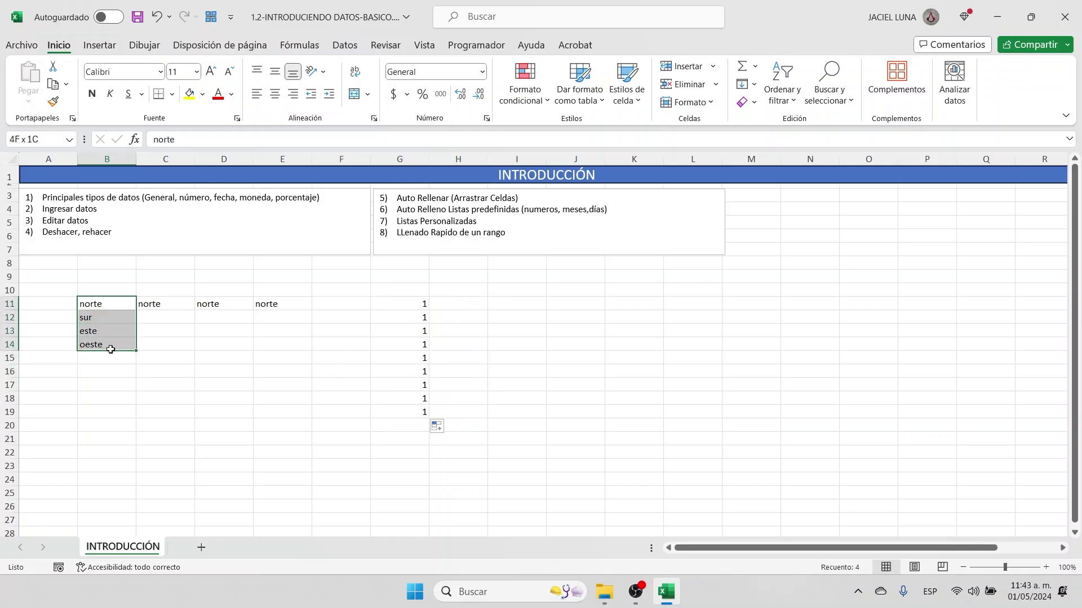
click(144, 384)
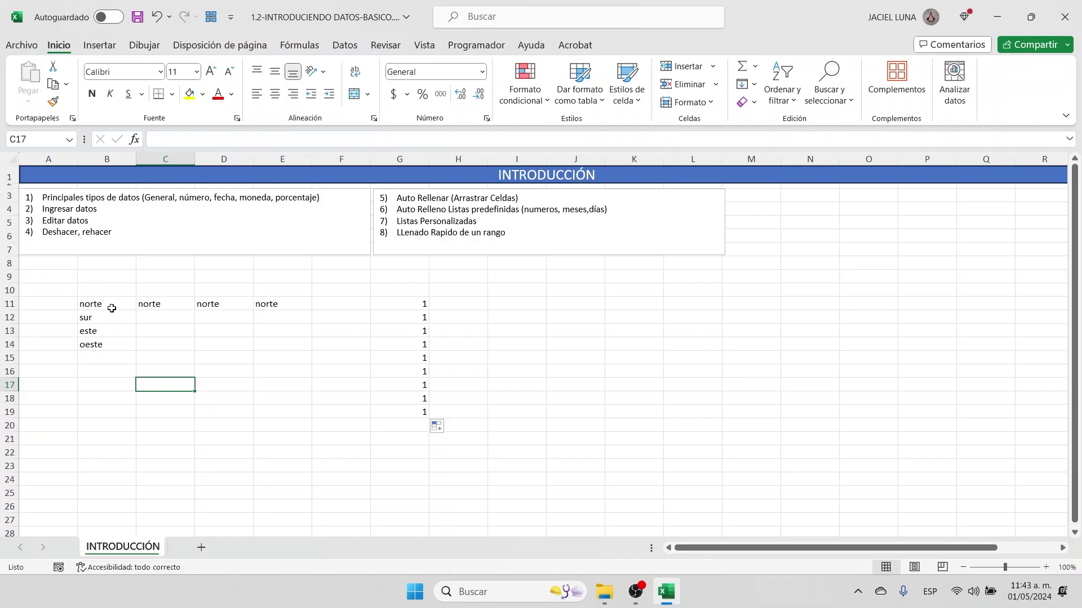
drag(109, 303, 109, 348)
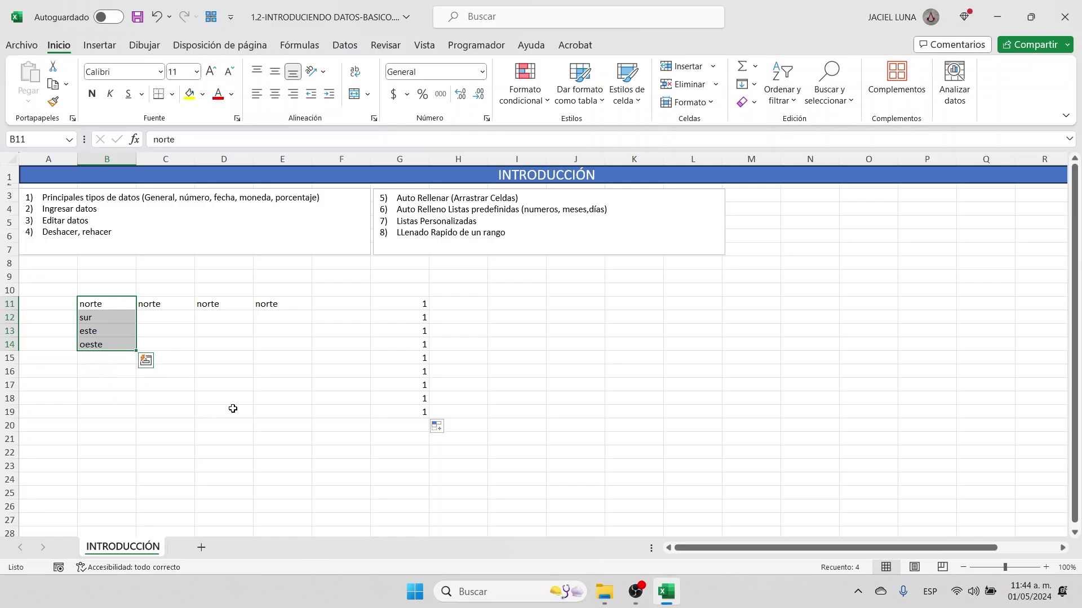
click(227, 386)
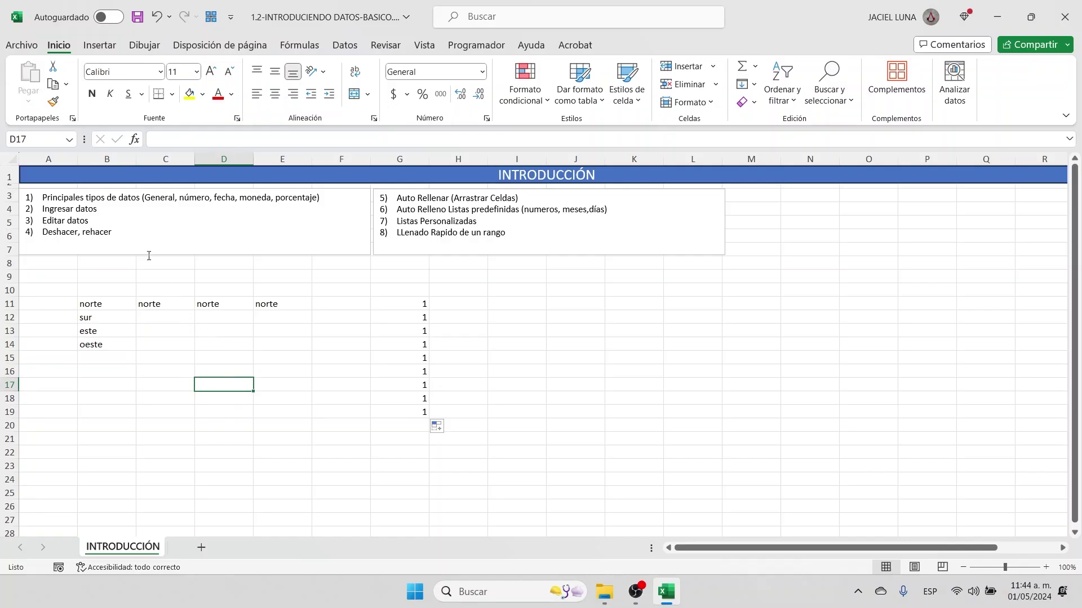
- Look through the advanced program options down to the custom lists setting in the General section, and close the options
click(21, 45)
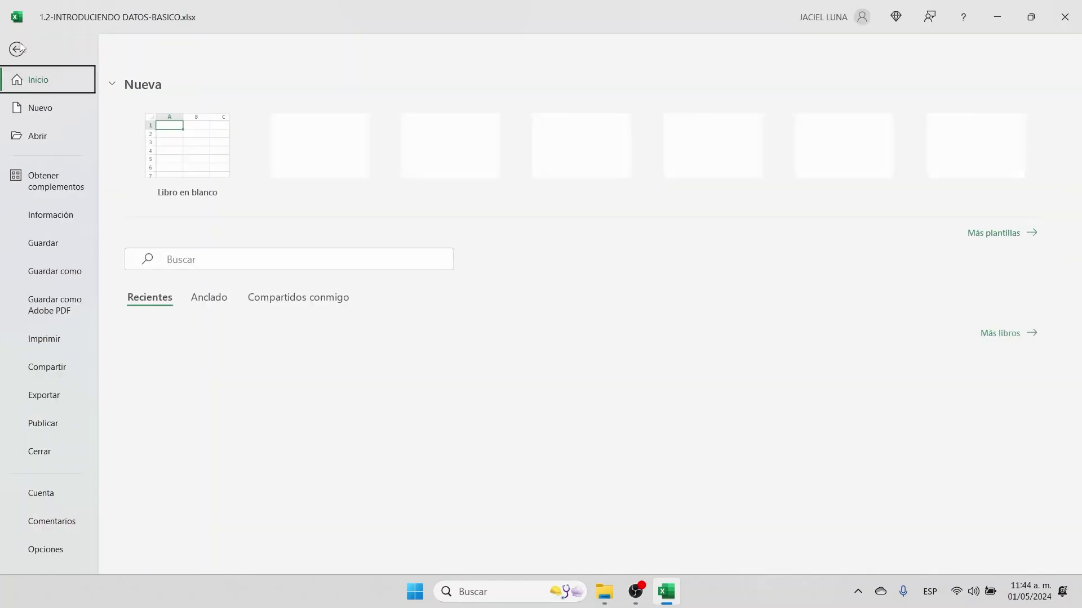
click(50, 550)
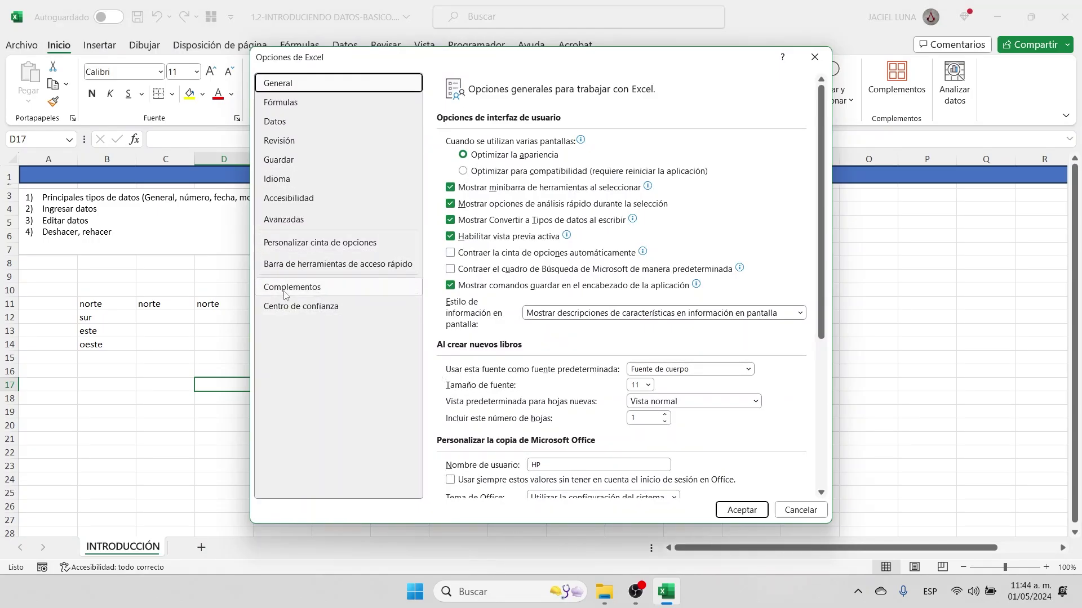
click(299, 227)
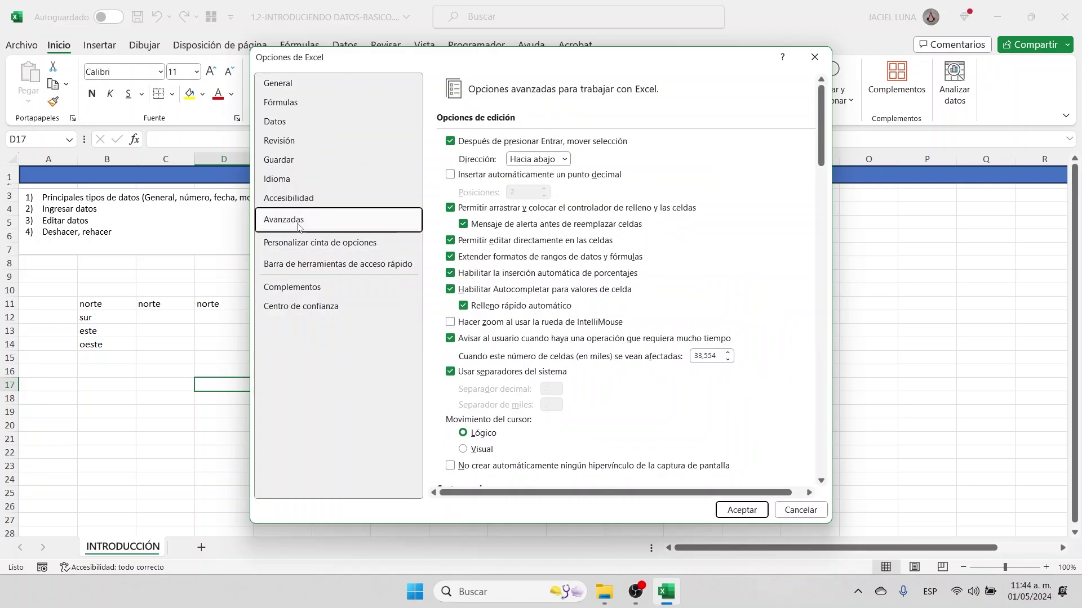
scroll(684, 314, down, 5)
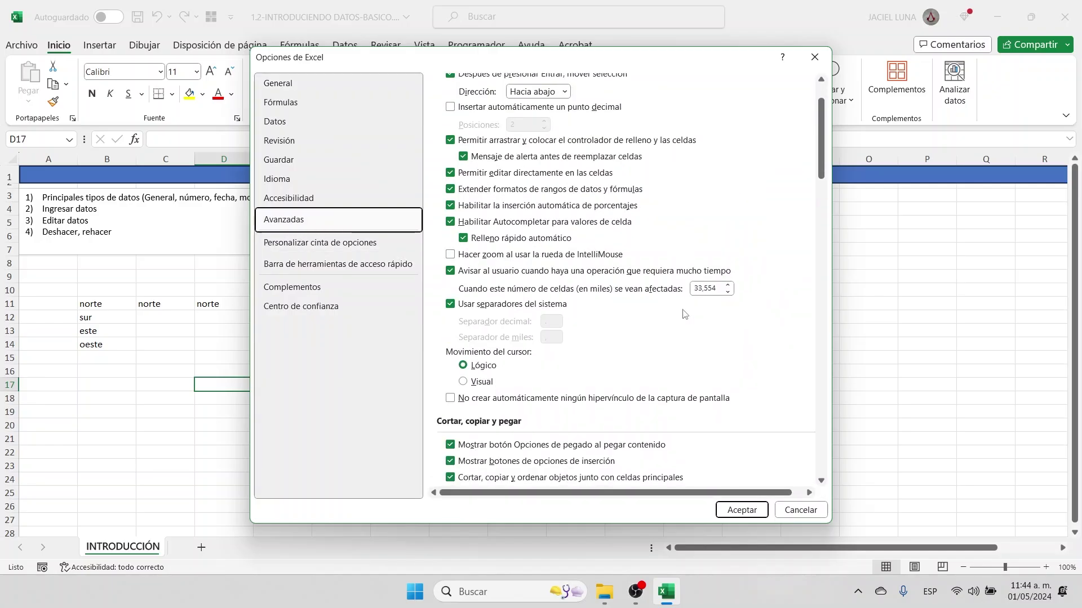
scroll(684, 313, down, 1)
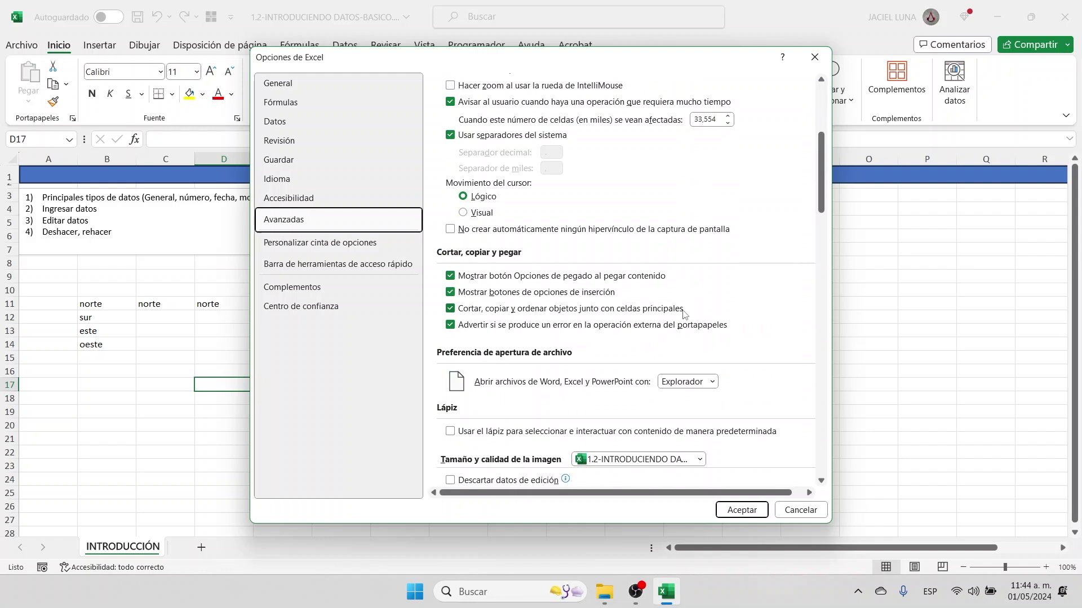
scroll(685, 314, down, 7)
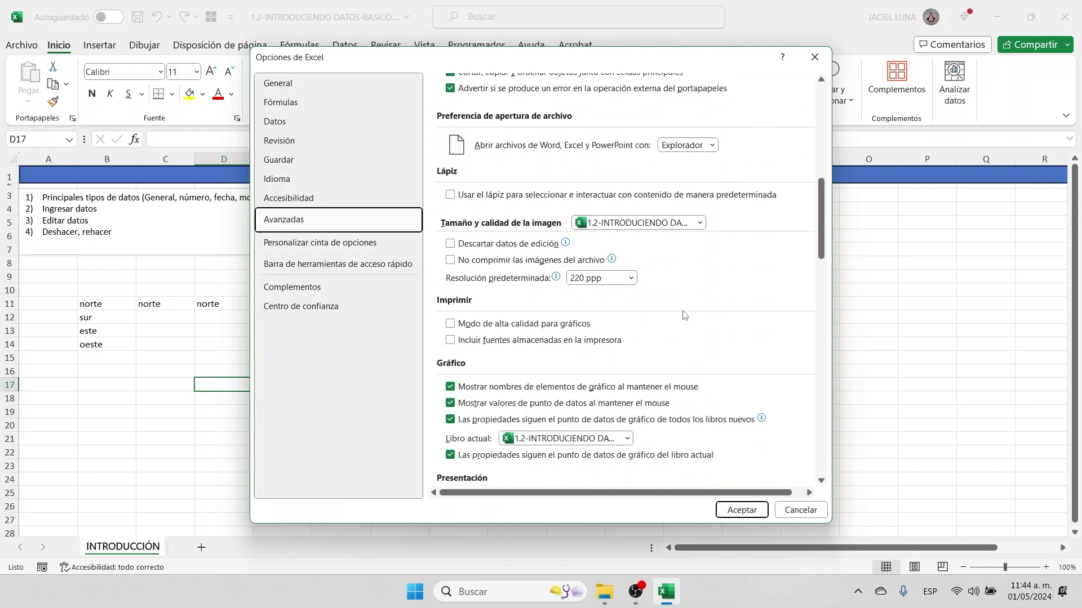
scroll(684, 314, down, 10)
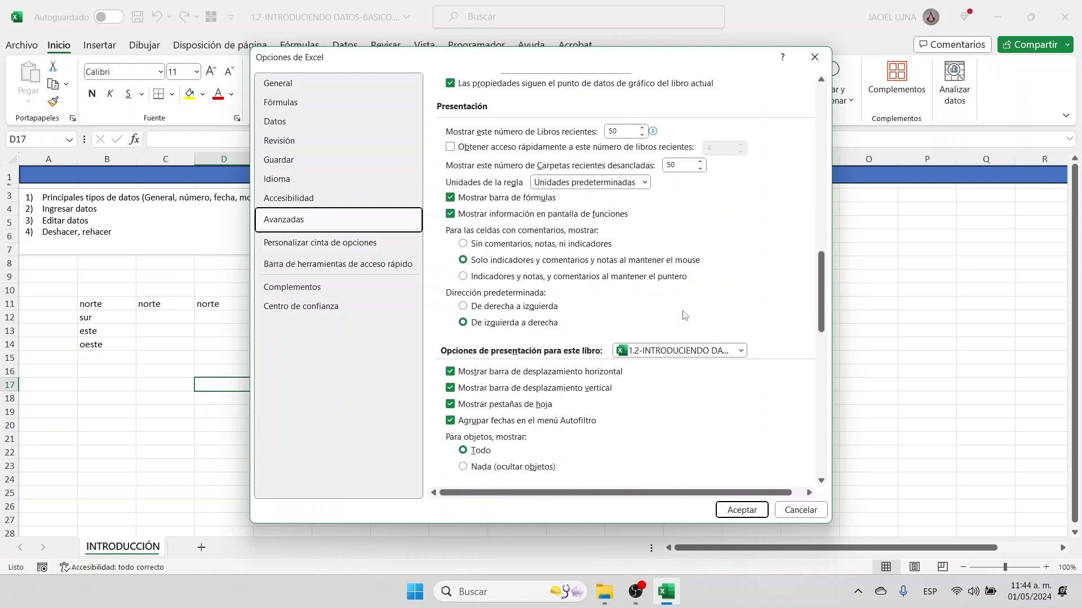
scroll(684, 314, down, 16)
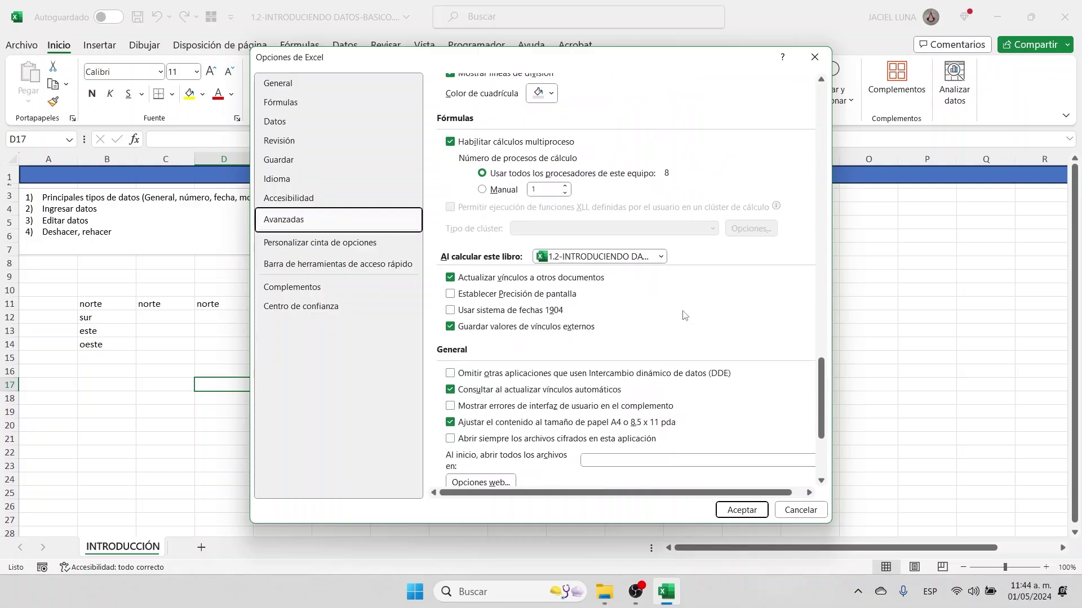
scroll(685, 314, down, 6)
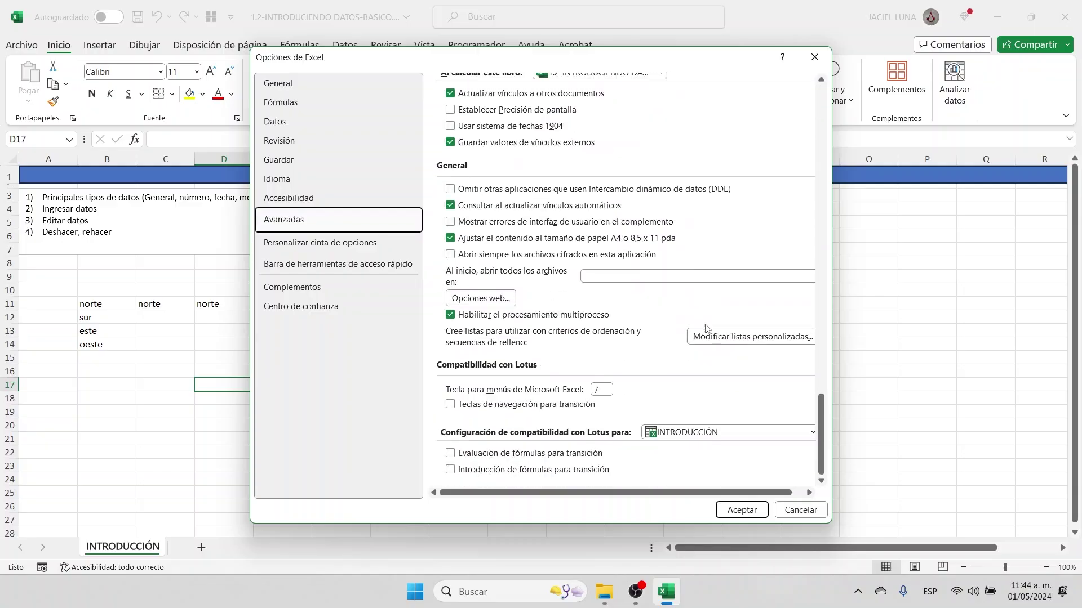
click(816, 60)
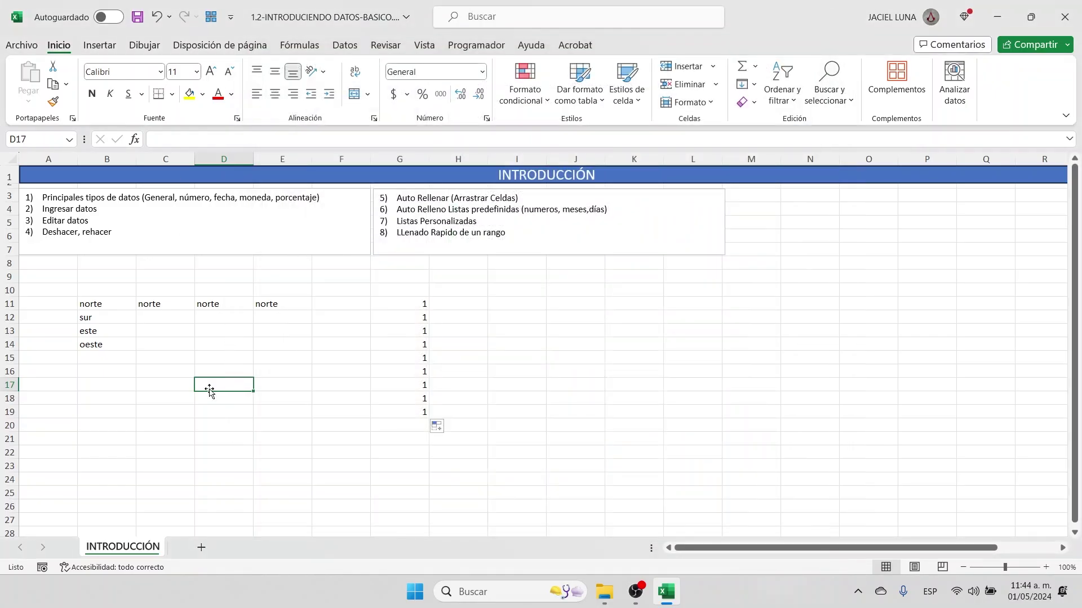
- Open the custom lists editor from the General section of the advanced program options
click(25, 48)
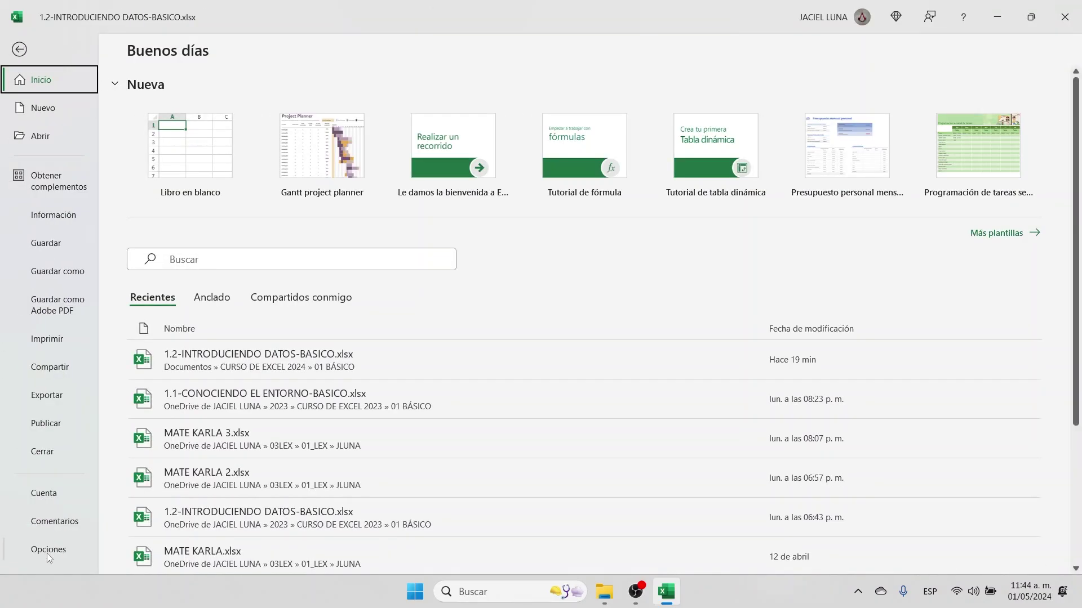
click(47, 554)
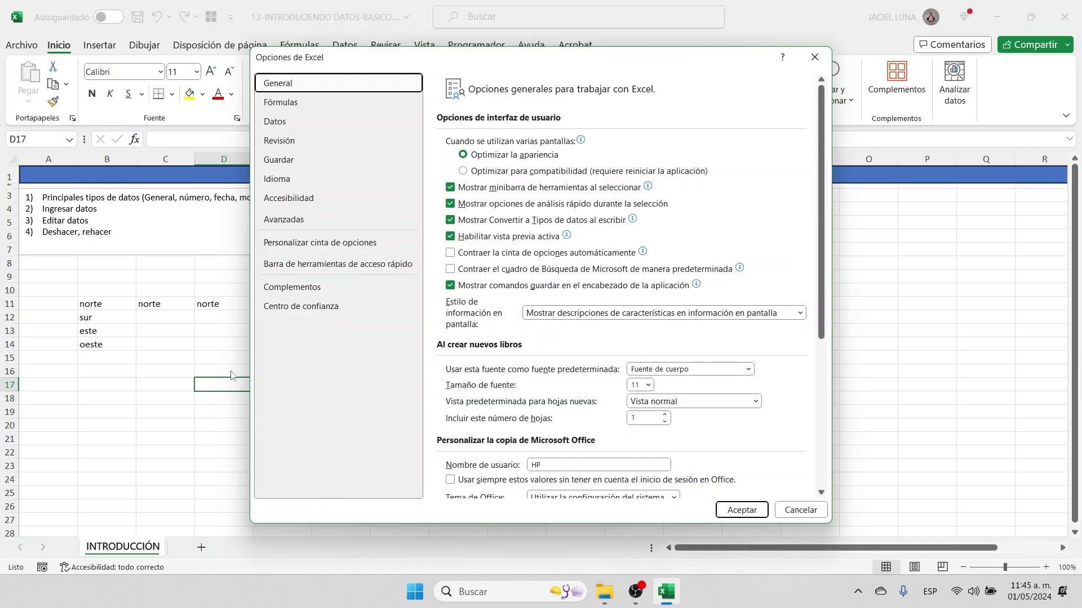
click(295, 225)
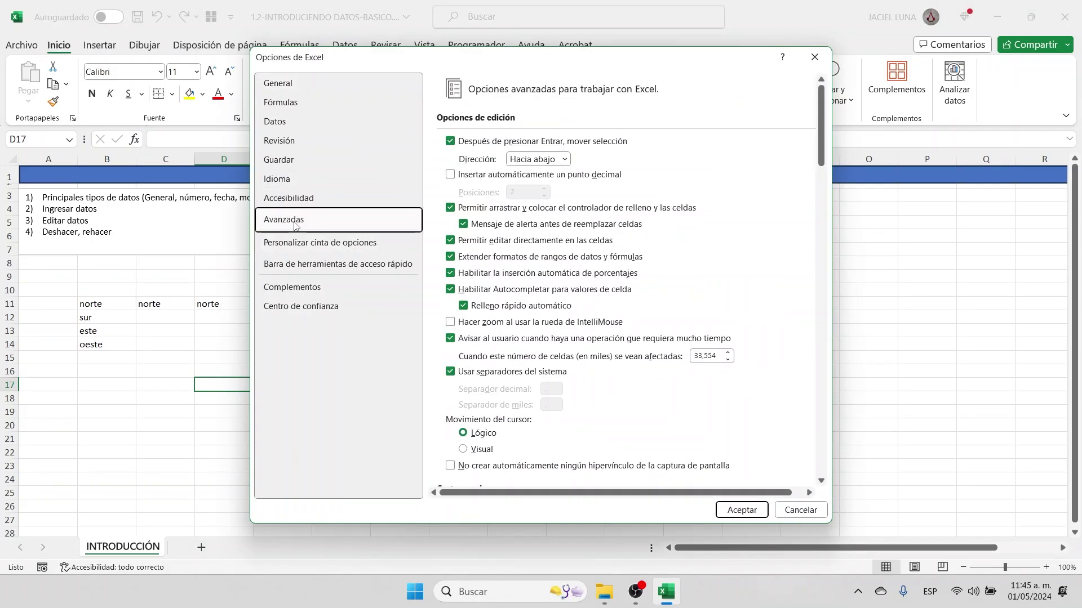
drag(818, 114, 820, 424)
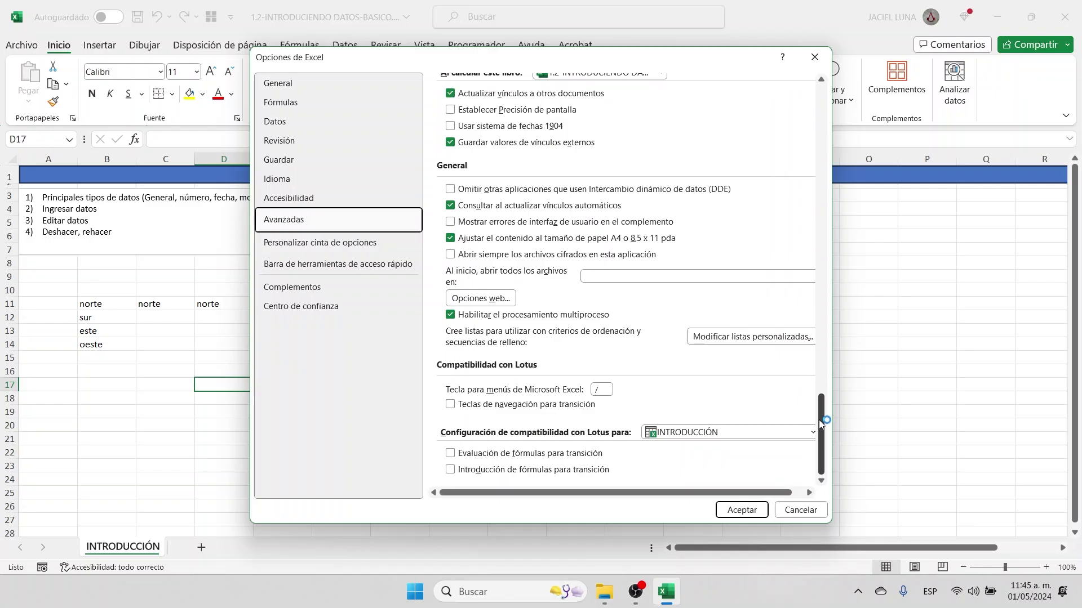
click(773, 346)
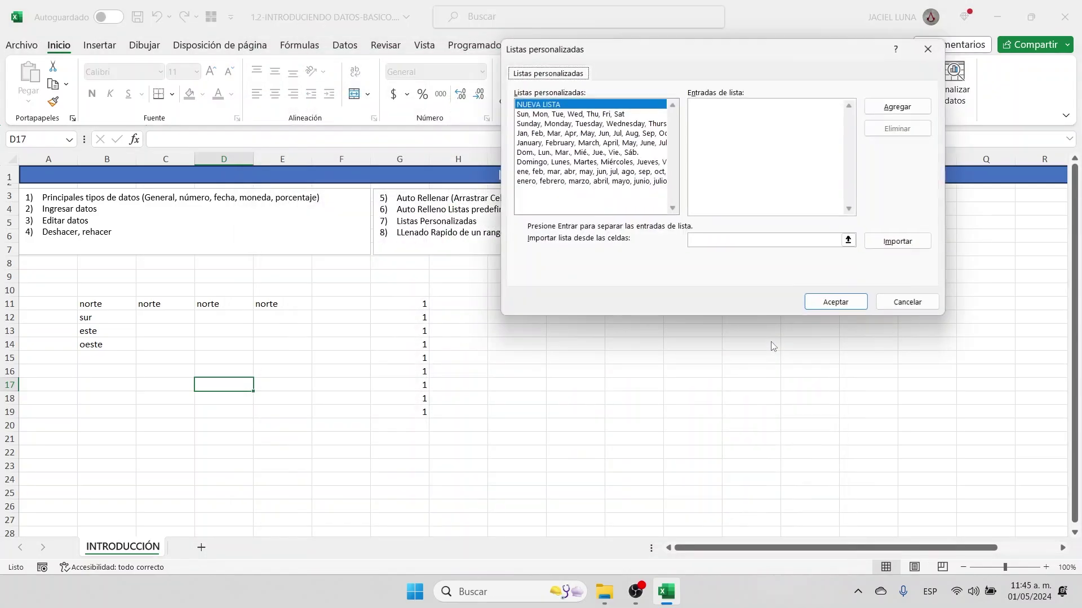
drag(747, 49, 492, 206)
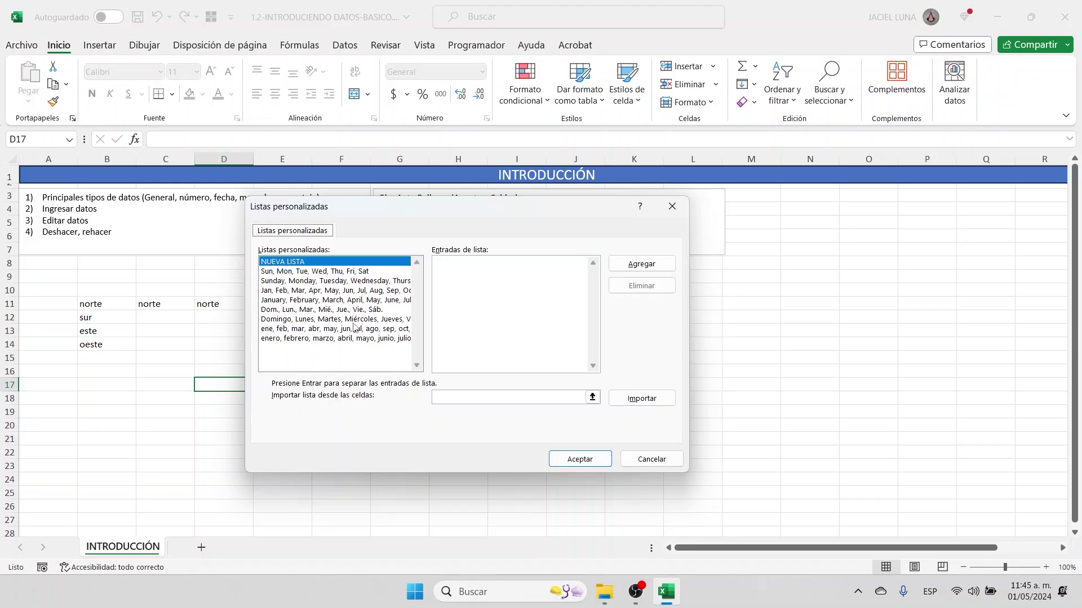
- Add a new custom list with the entries Norte, Sur, Este and Oeste, accept it and close the options
click(457, 293)
key(Return)
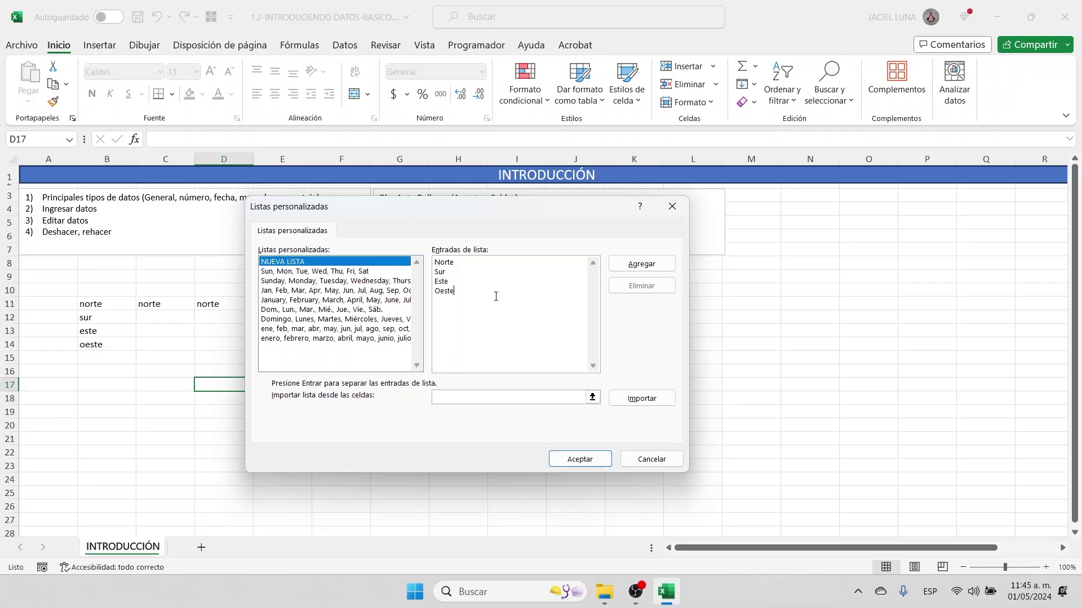
click(624, 268)
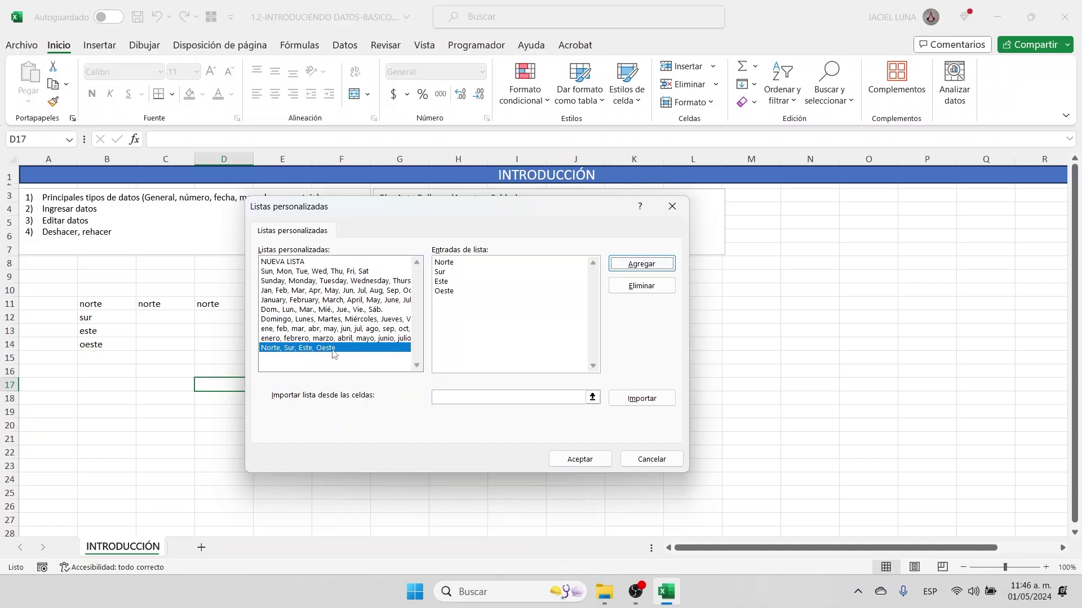
click(585, 459)
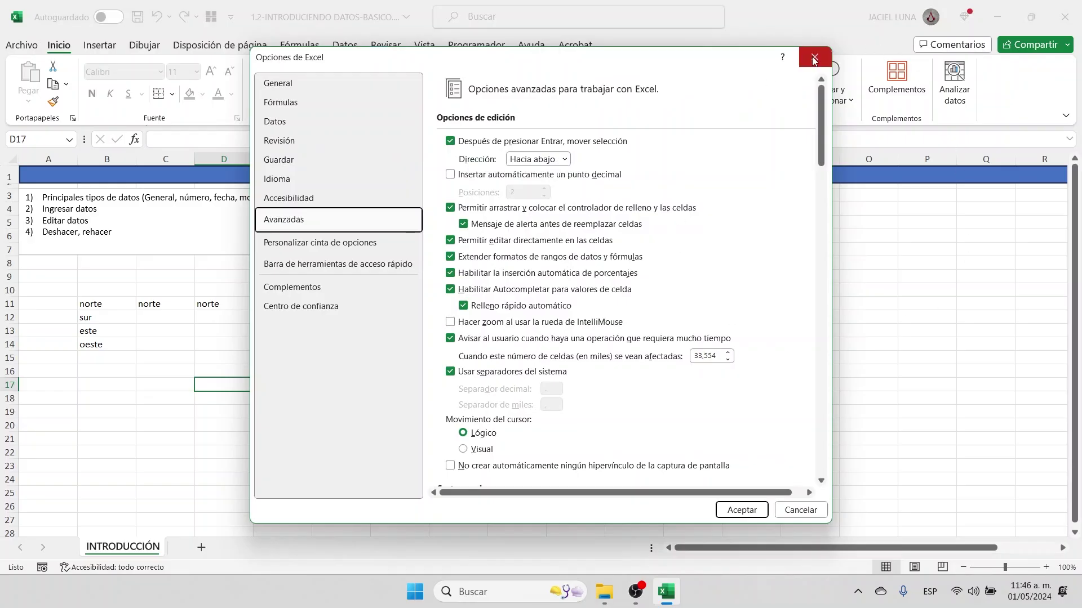
click(814, 59)
- Enter Norte in cell B17 and autofill it down to B25 and across to E17
click(101, 382)
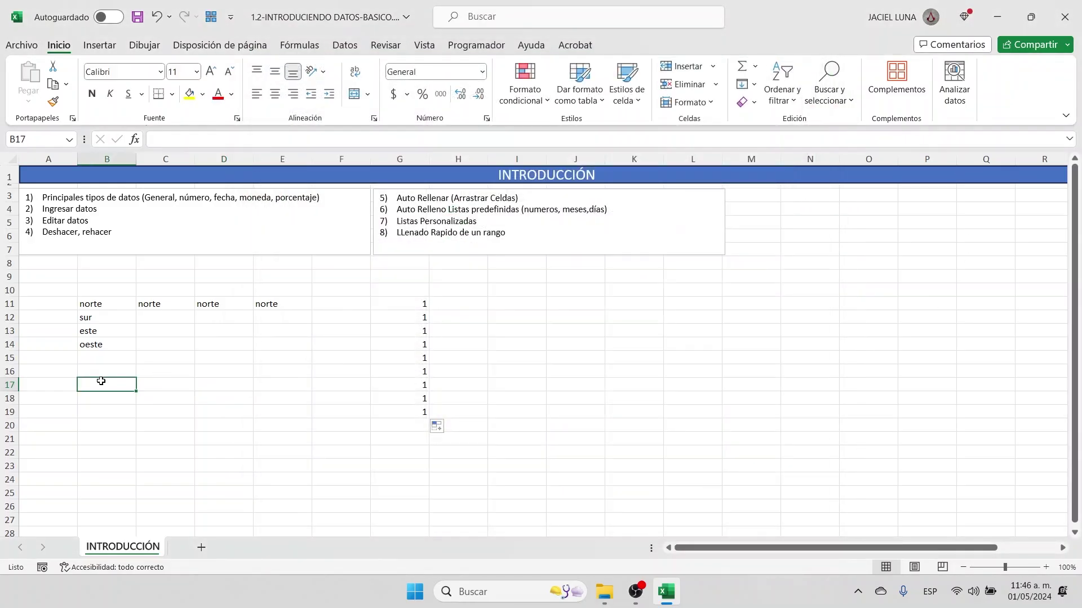
text(Norte)
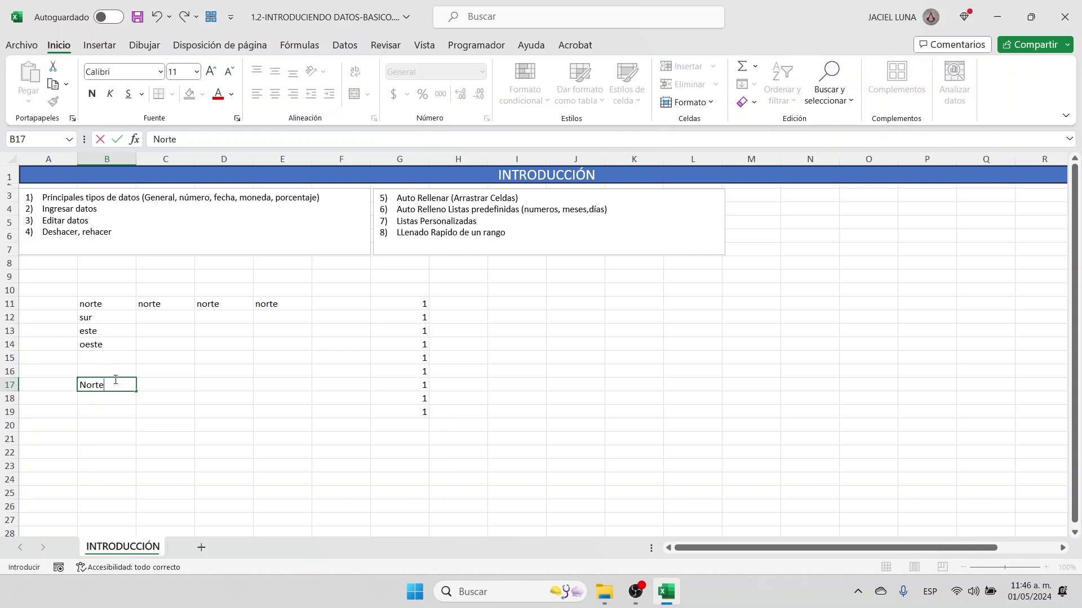
drag(135, 392, 130, 496)
click(120, 386)
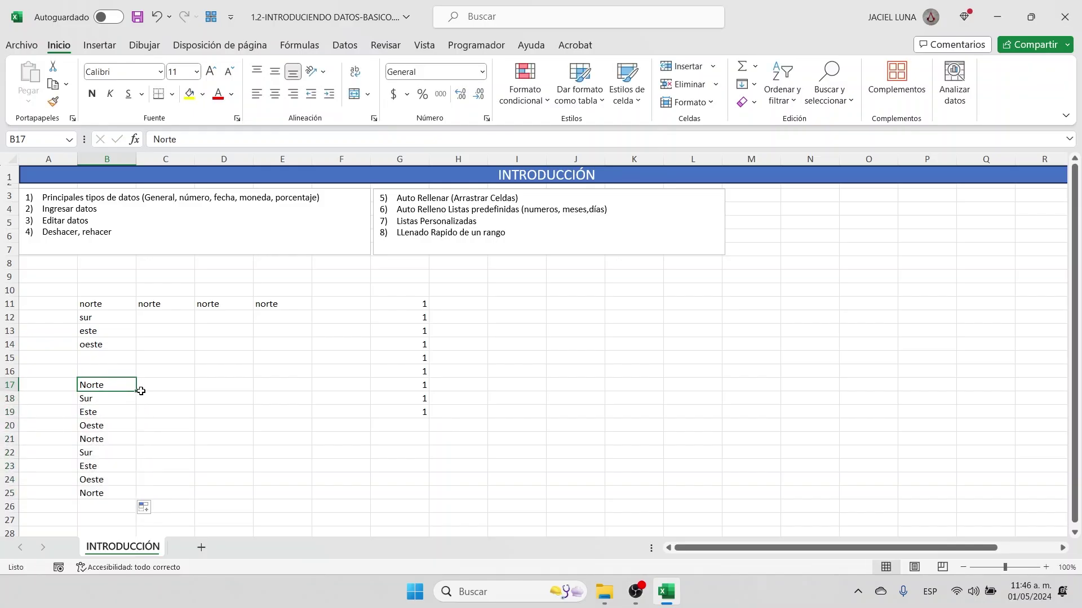
drag(136, 391, 304, 397)
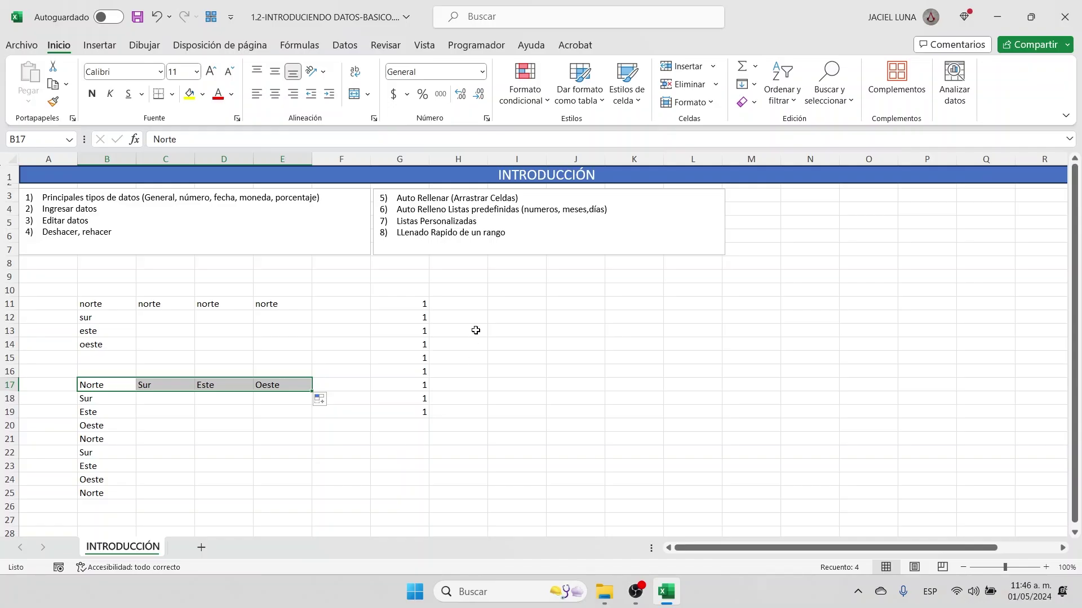
- Fill the whole range I11:K24 with the number 1 in a single entry
click(501, 303)
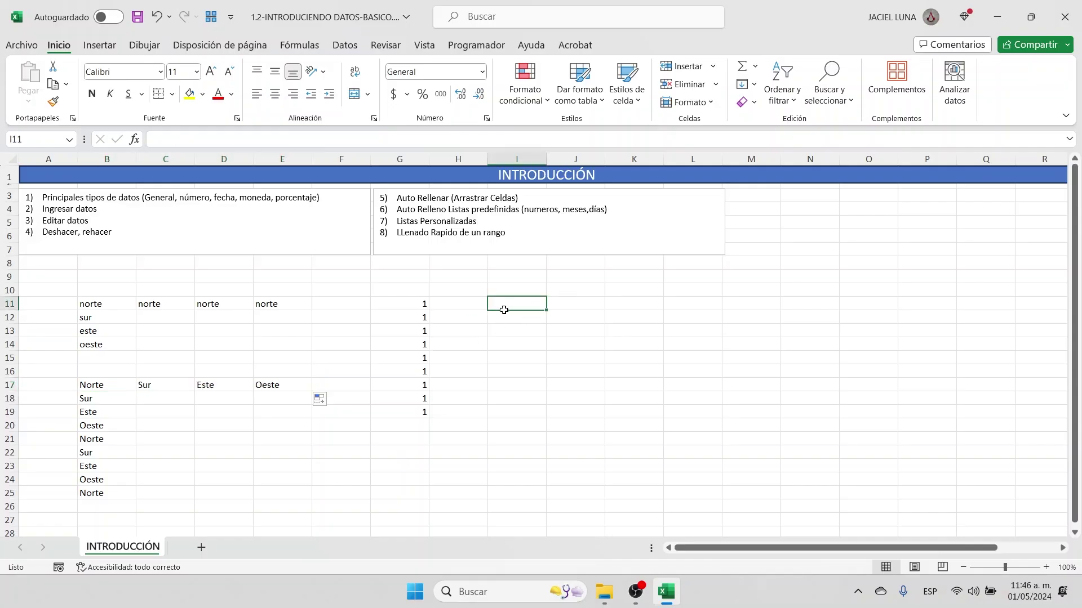
drag(499, 305, 634, 474)
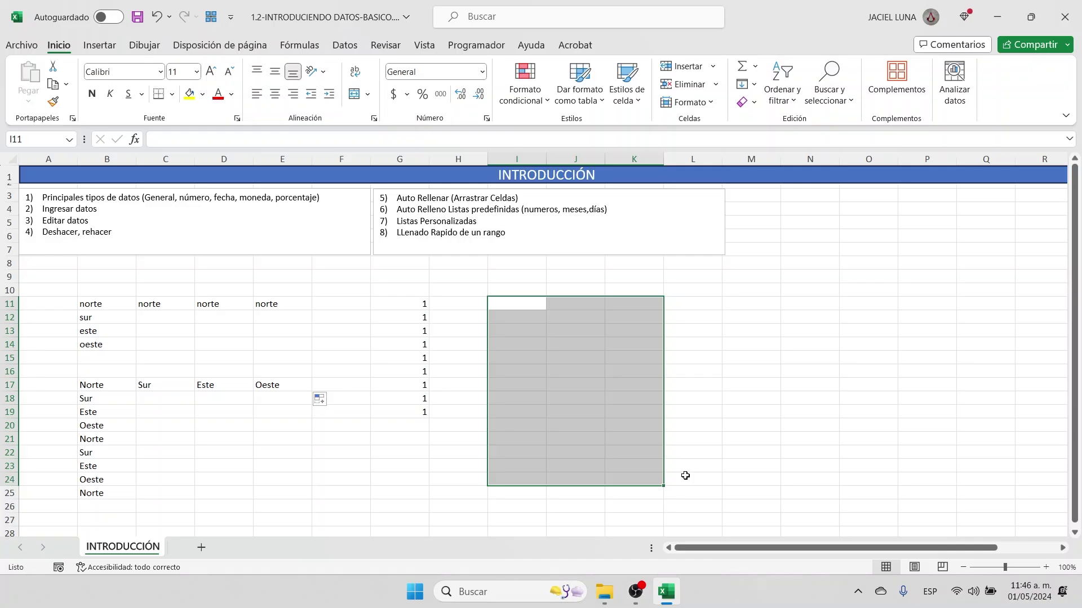
text(1)
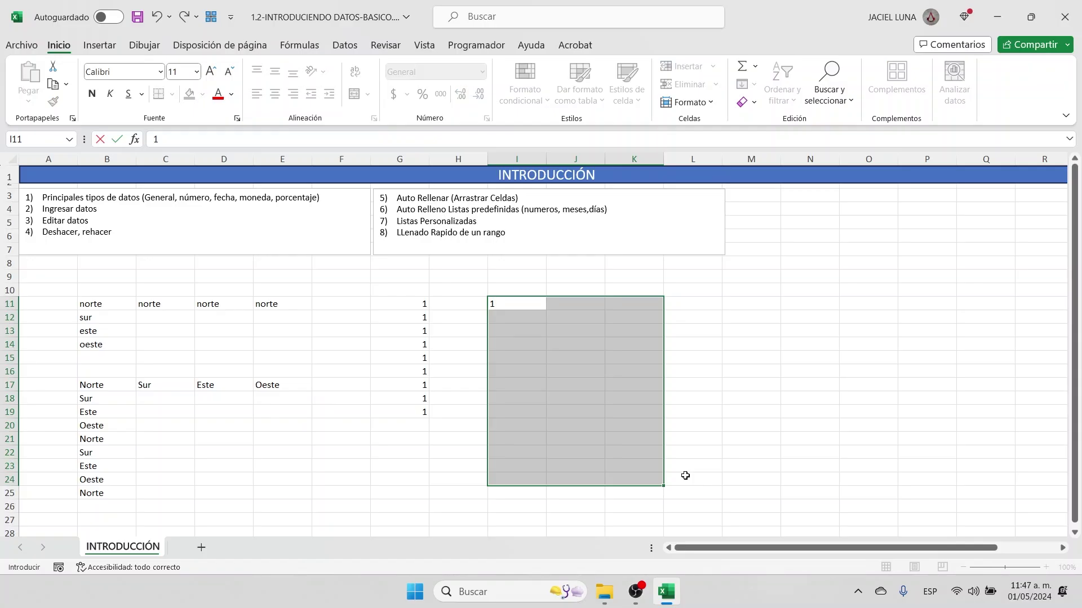
key(ctrl+Return)
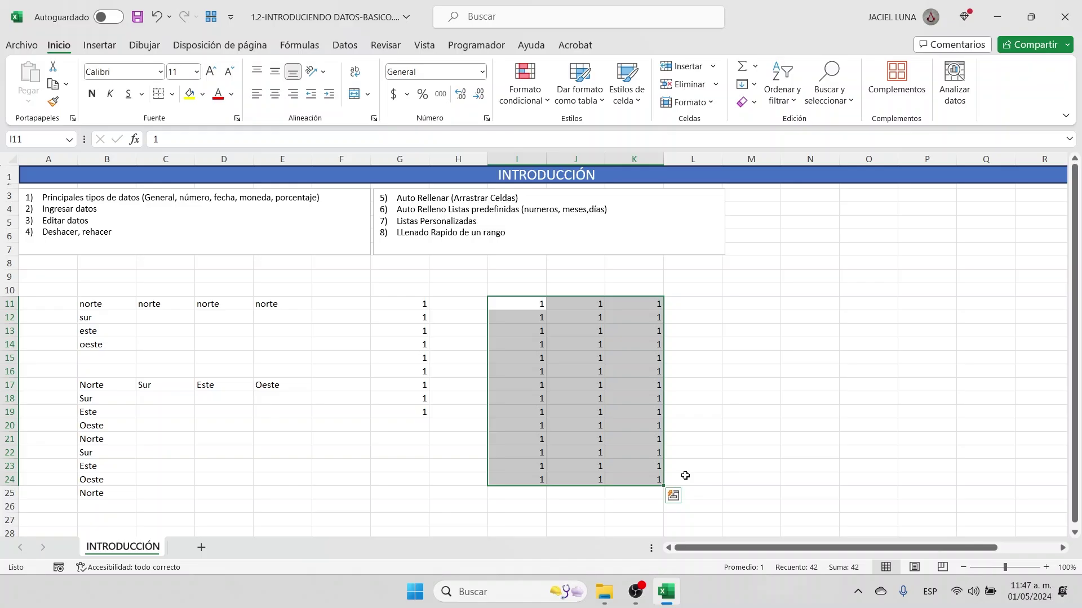
- Replace the contents of the whole range I11:K24 with the word hola in a single entry
text(hola)
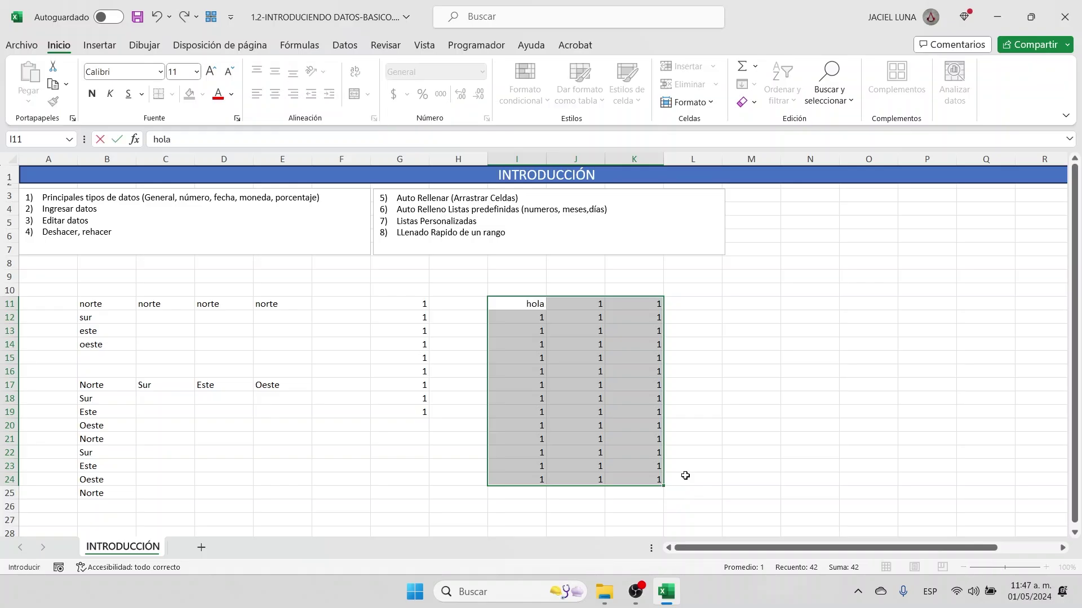
key(ctrl+Return)
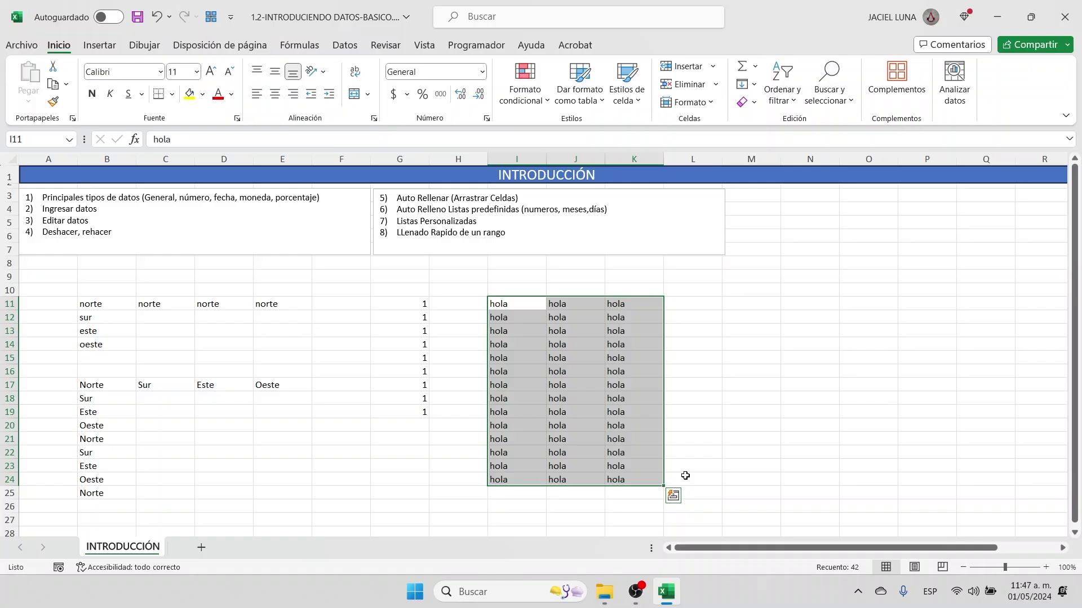
key(Right)
key(Right)
key(Right)
key(Right)
key(Right)
key(Right)
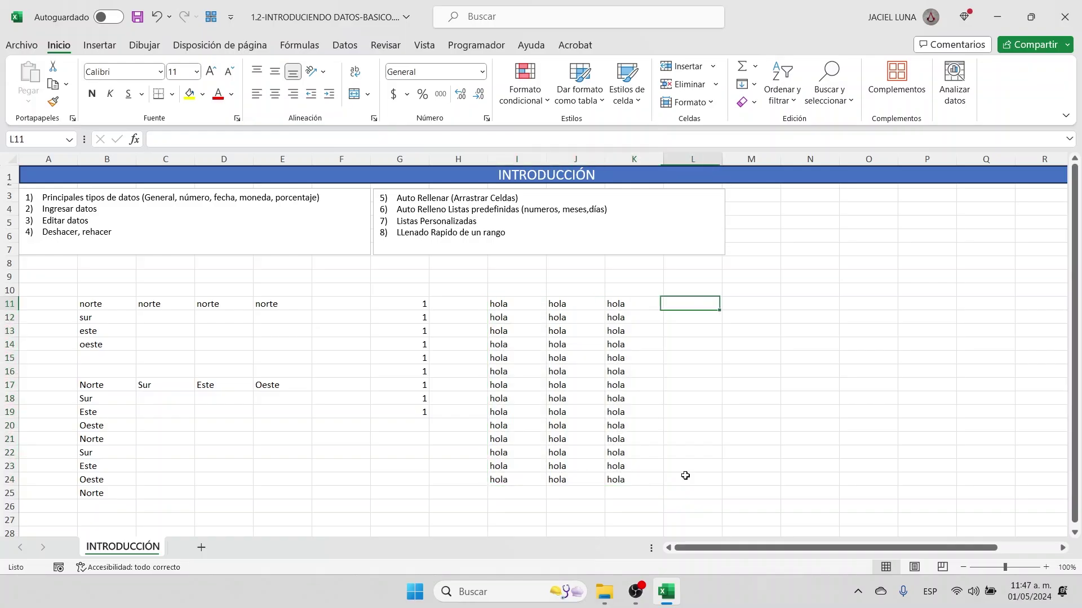
key(Left)
key(Left)
key(Left)
key(Left)
key(Left)
key(Left)
key(Left)
key(Left)
key(Left)
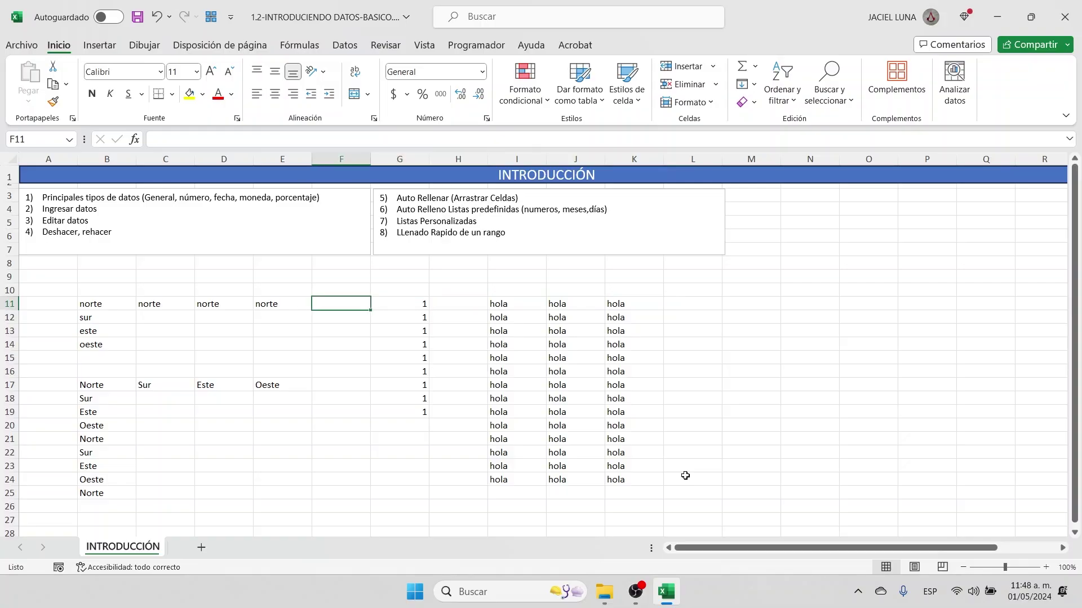
key(Right)
key(Right)
key(Up)
key(Up)
key(Up)
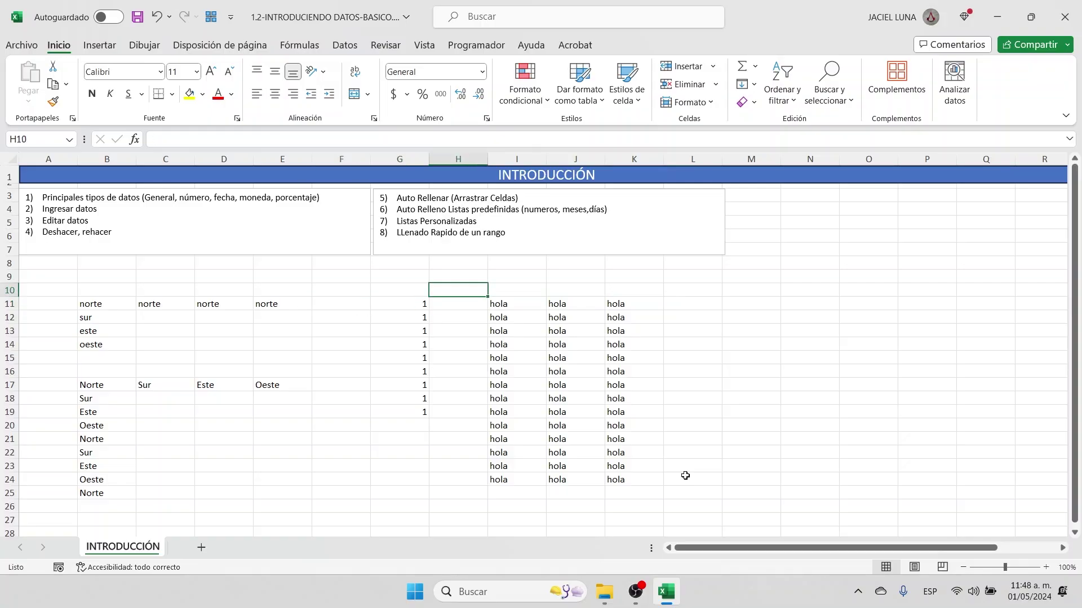
key(Down)
key(Down)
key(Down)
key(Down)
key(Down)
key(Down)
key(Down)
key(Down)
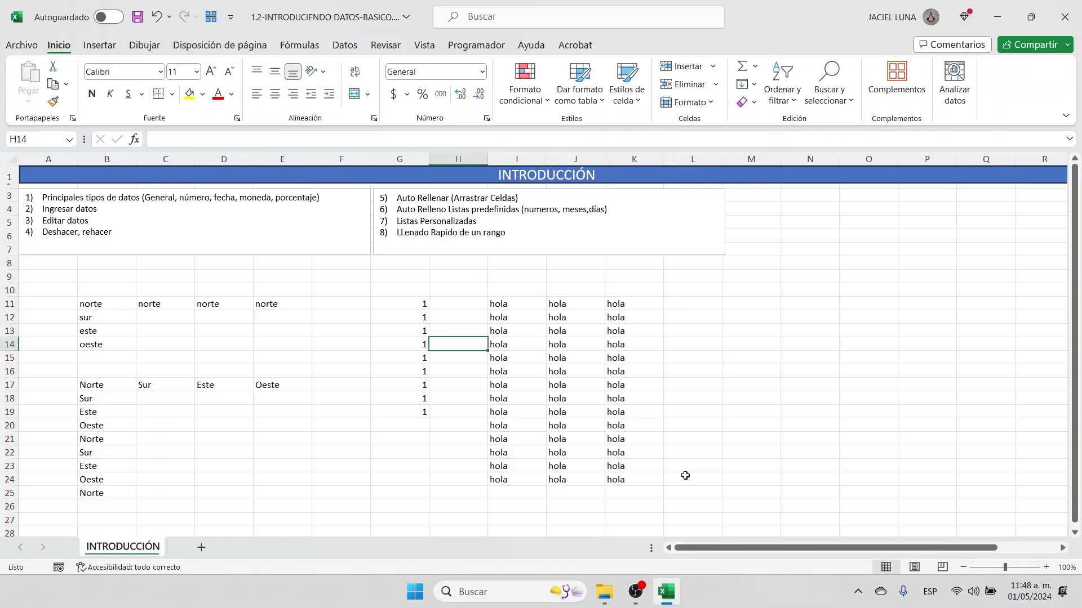
key(Down)
key(Down)
key(Down)
key(Left)
key(Left)
key(Left)
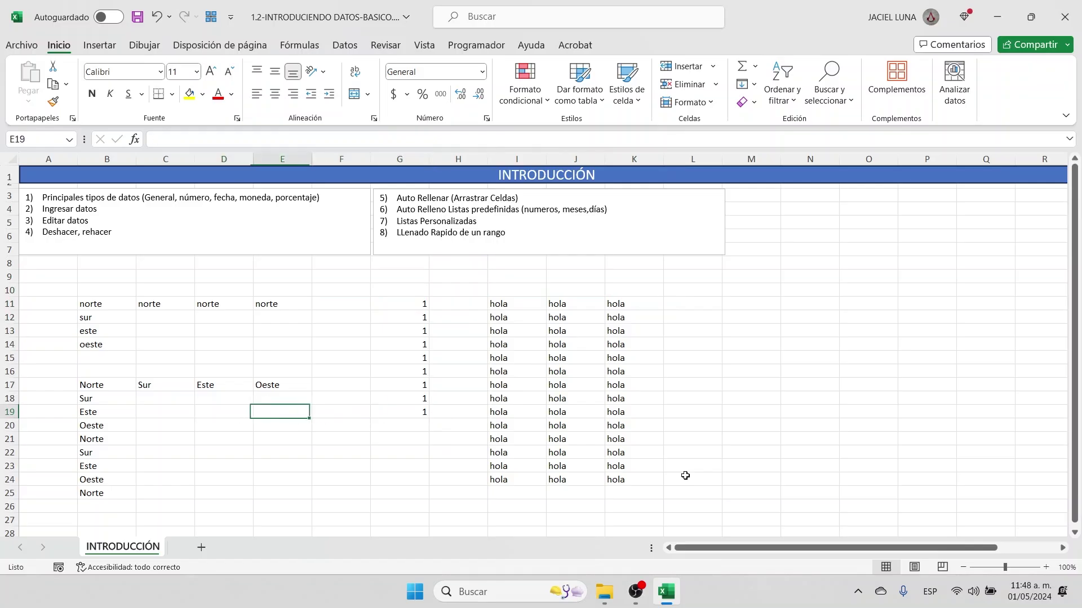
- Enter the text sdsdsd in cell P19, in the empty area beyond the hola range
key(Right)
key(Right)
key(Right)
key(Right)
key(Right)
key(Right)
key(Right)
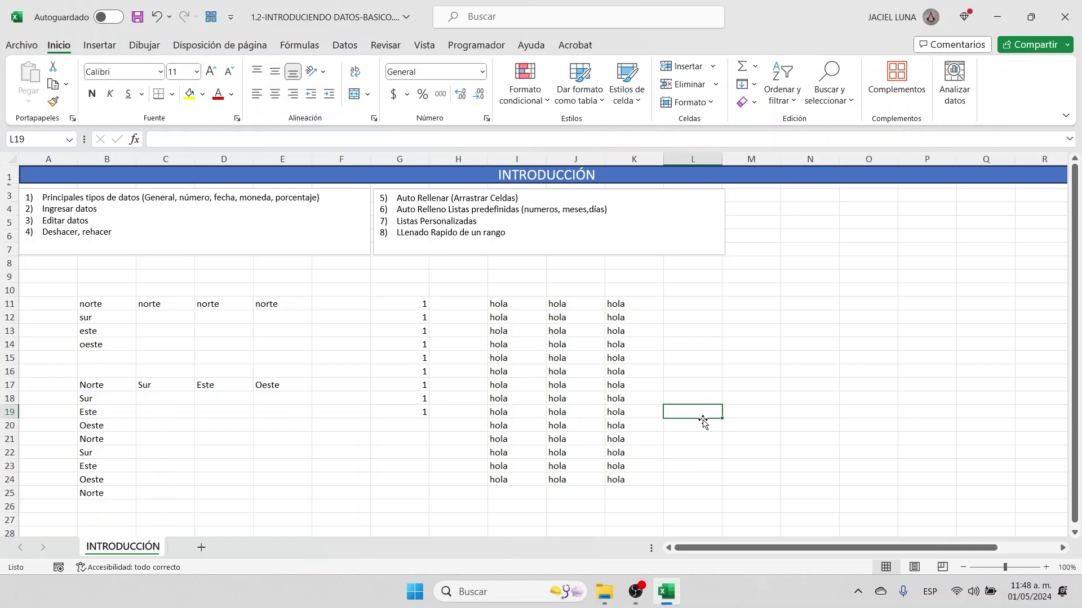
key(Right)
key(Right)
key(Right)
key(Right)
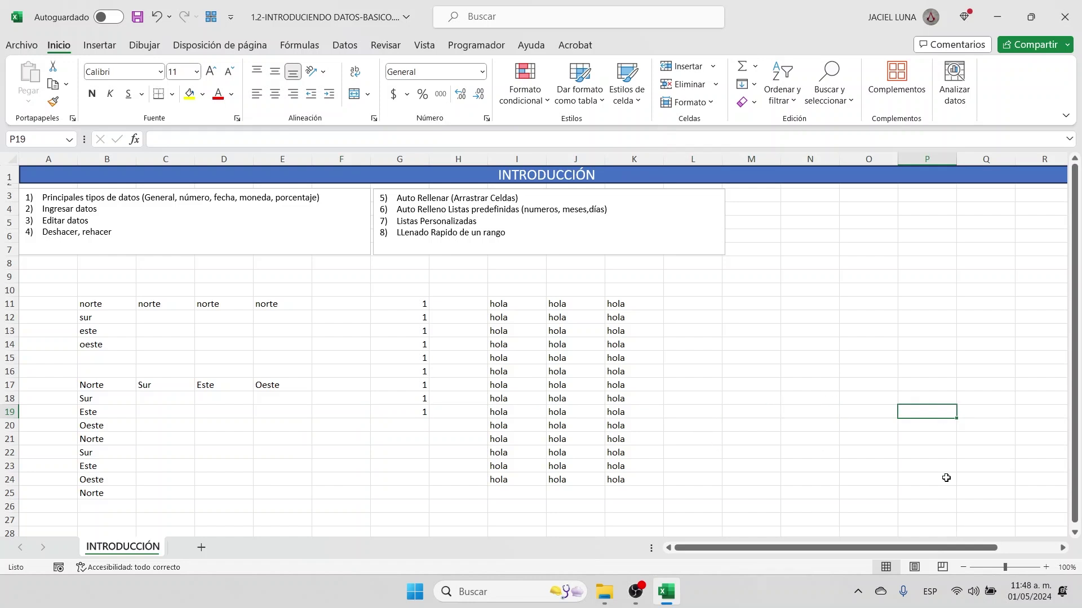
text(sdsdsd)
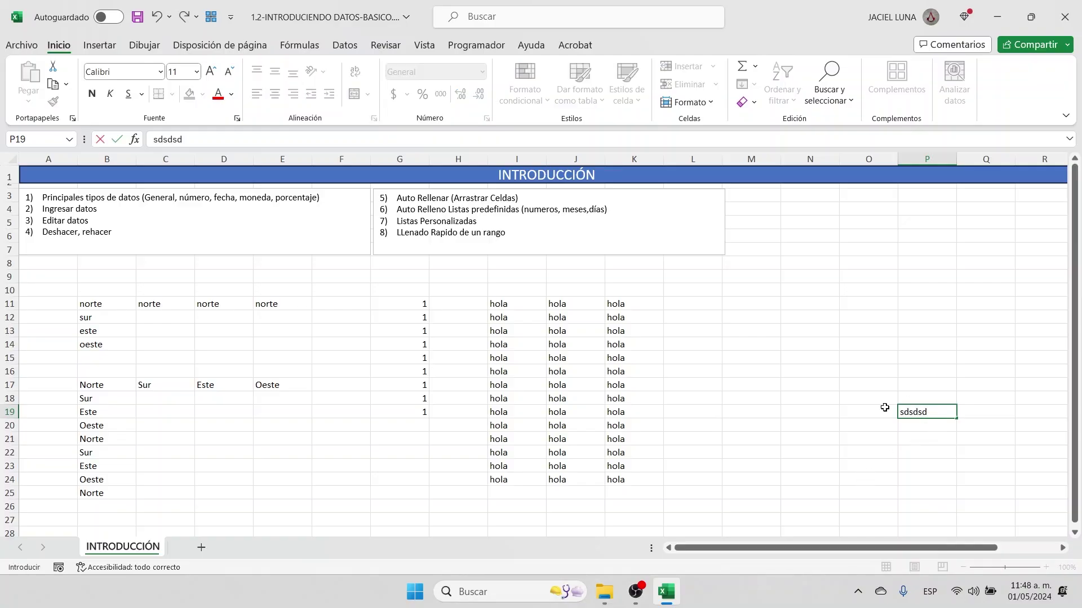
- Confirm the P19 entry and enter the text sdfsdfsf in cell E19 of the same row
key(Left)
key(Left)
key(Left)
key(Left)
key(Left)
key(Left)
key(Left)
key(Left)
key(Left)
key(Left)
key(Left)
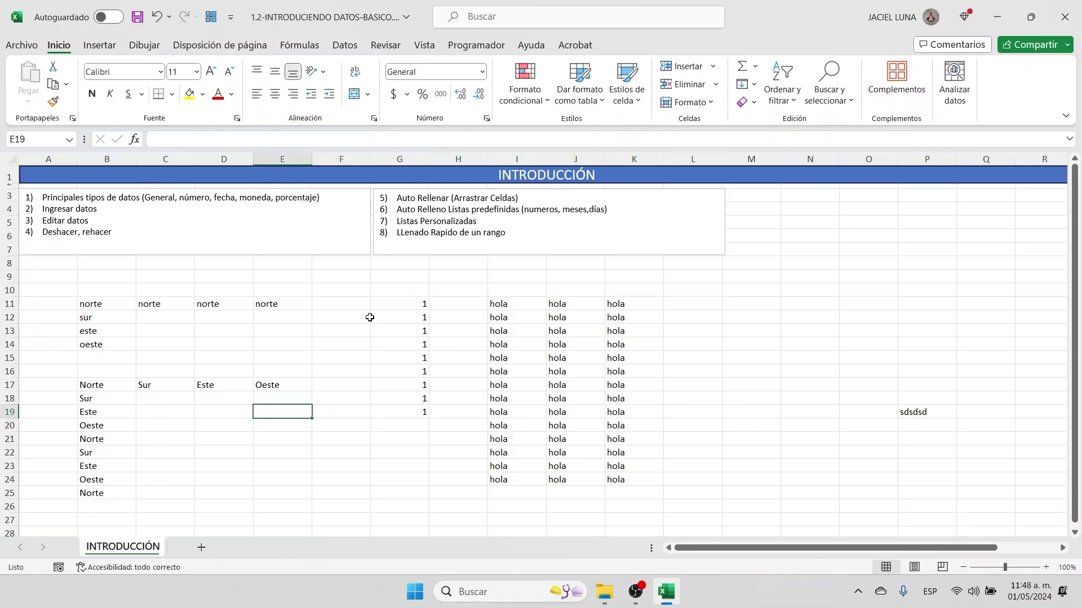
text(sdfsdfsf)
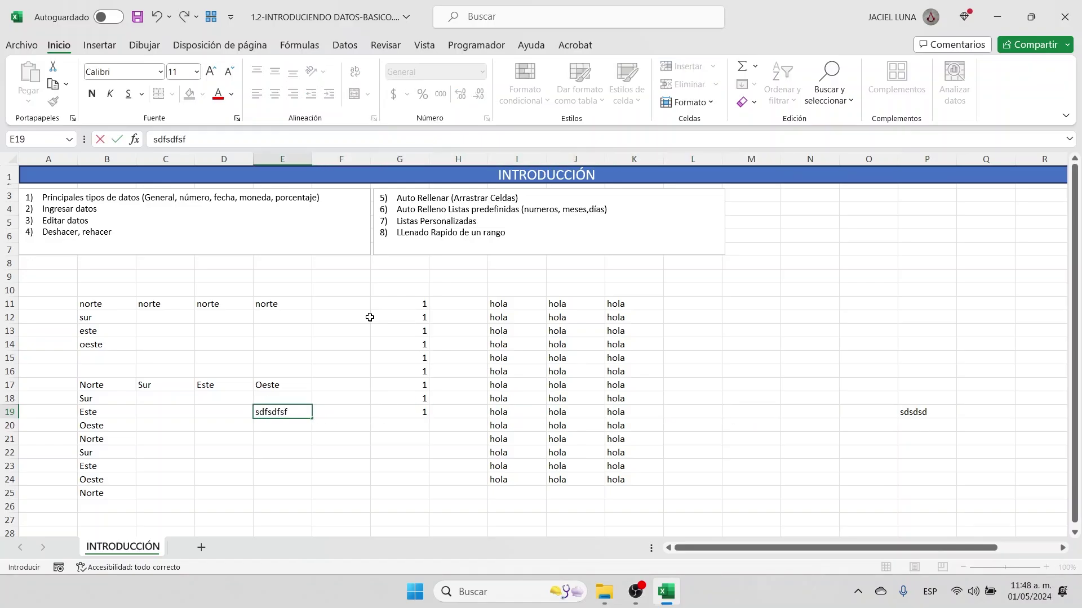